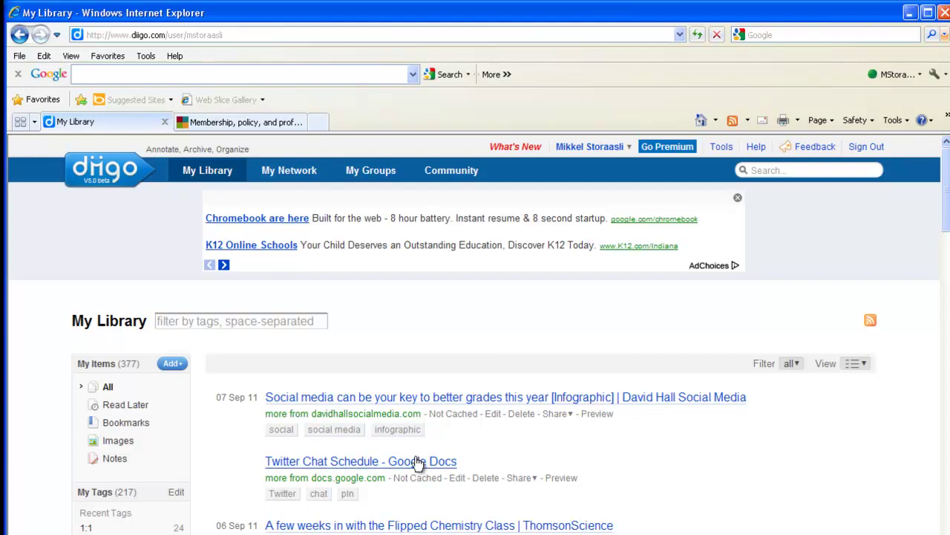
left_click(282, 123)
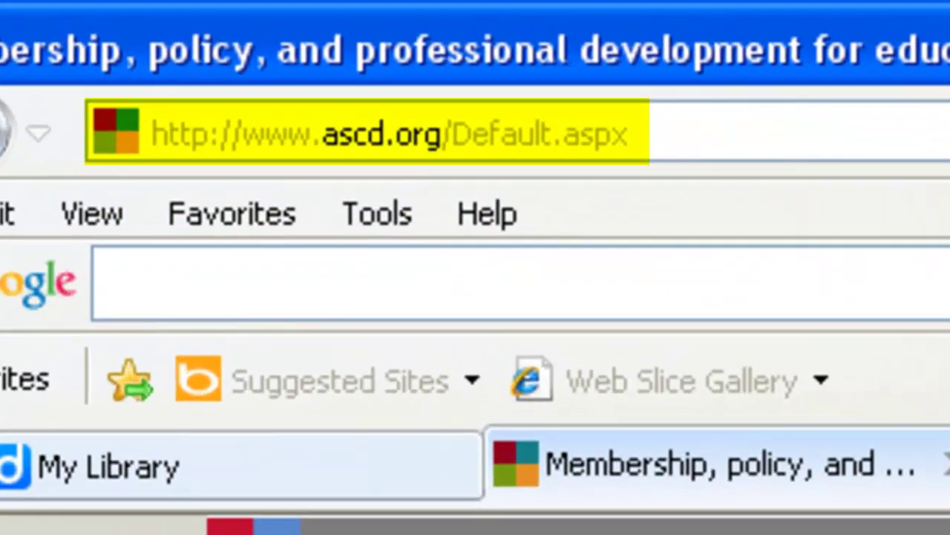
left_click(637, 136)
key("ctrl+c")
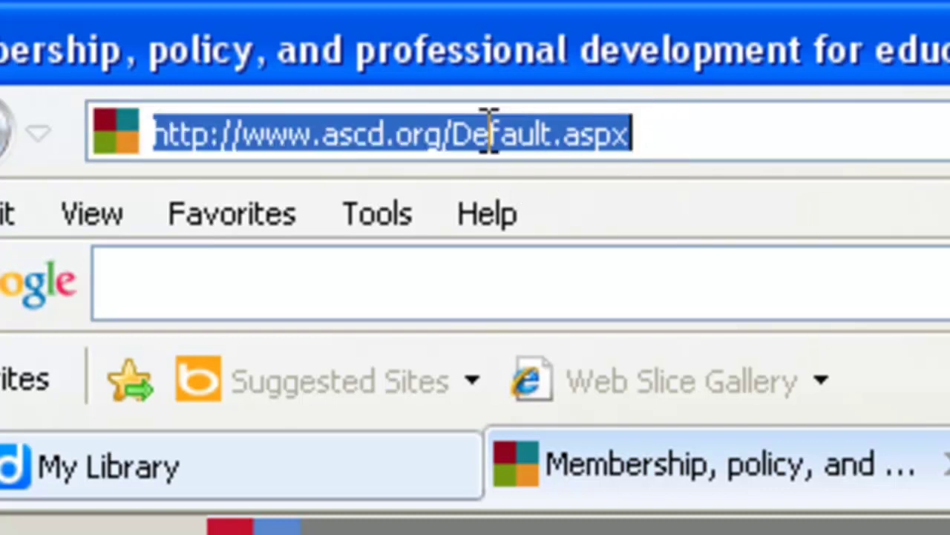
right_click(643, 136)
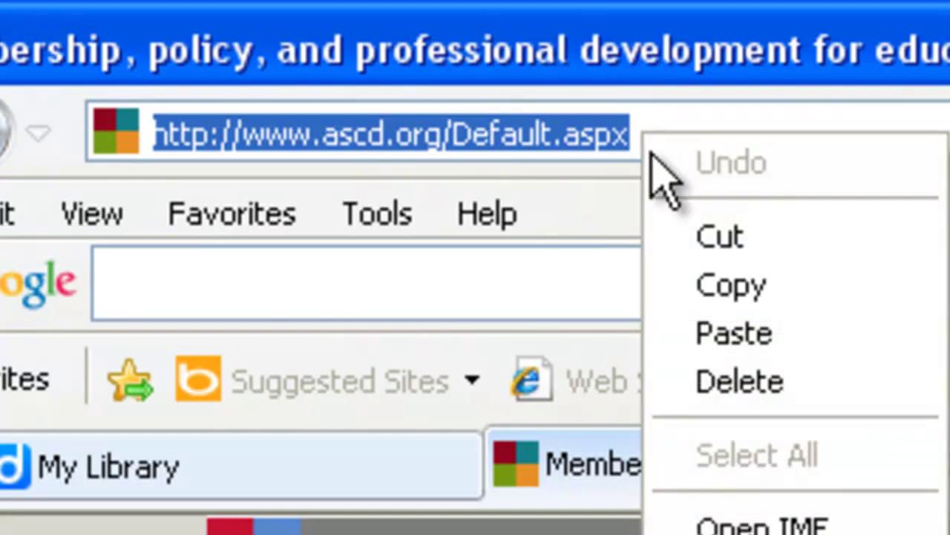
left_click(689, 291)
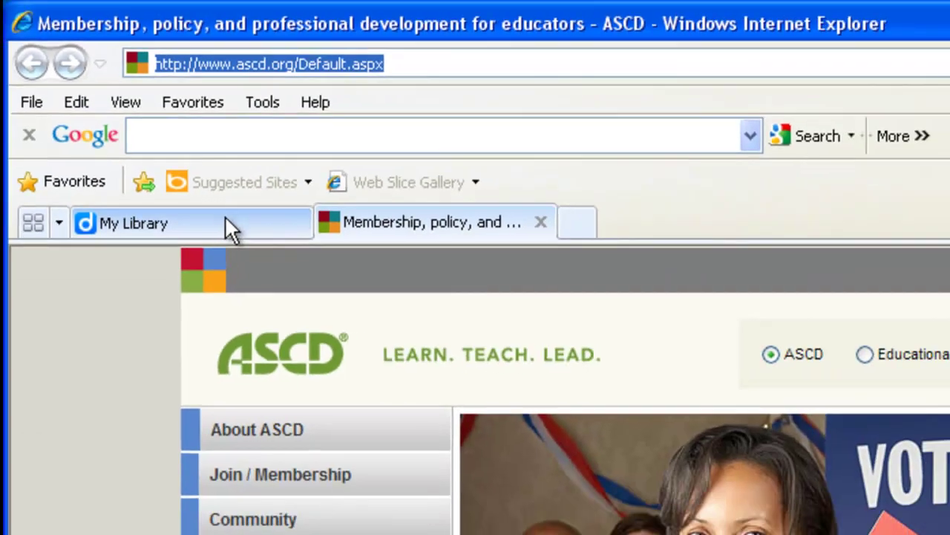
- Start a new bookmark in the Diigo library with the copied ASCD address as its URL
left_click(221, 223)
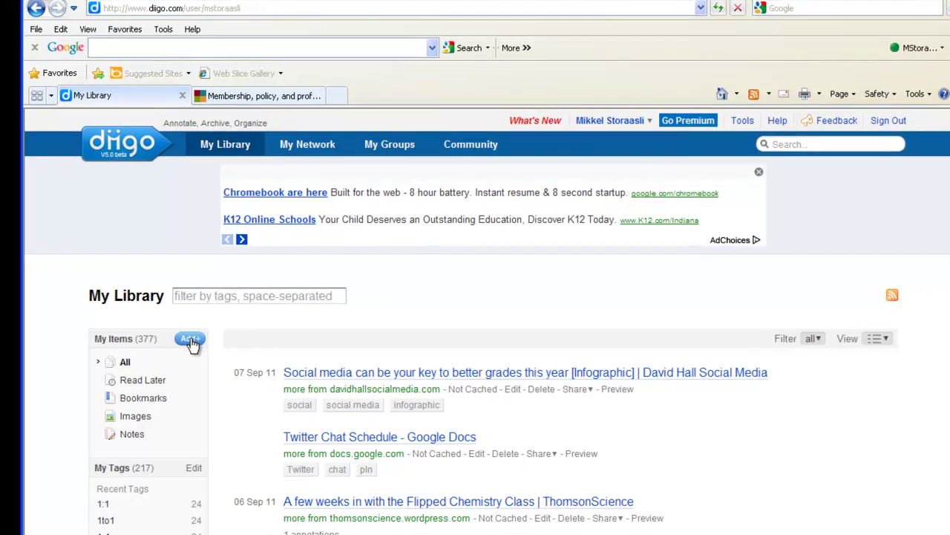
left_click(188, 338)
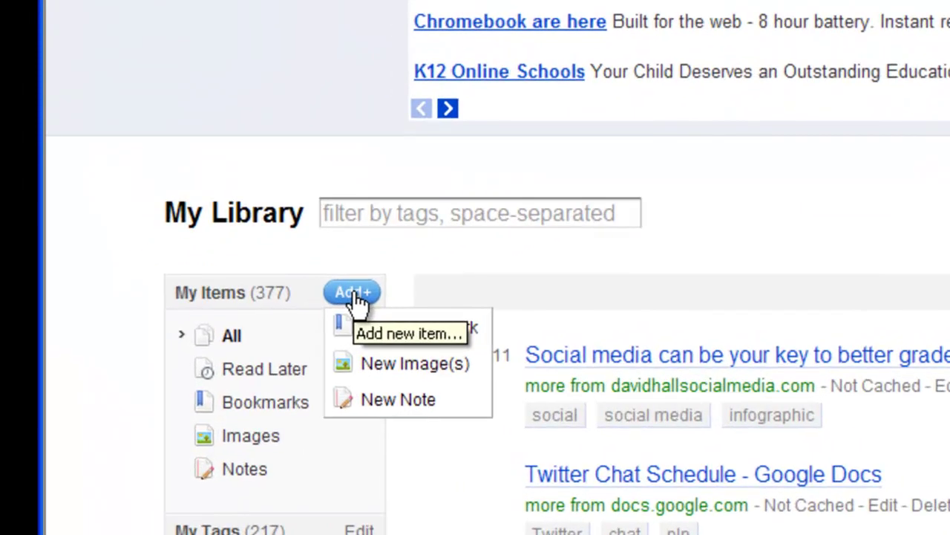
left_click(378, 332)
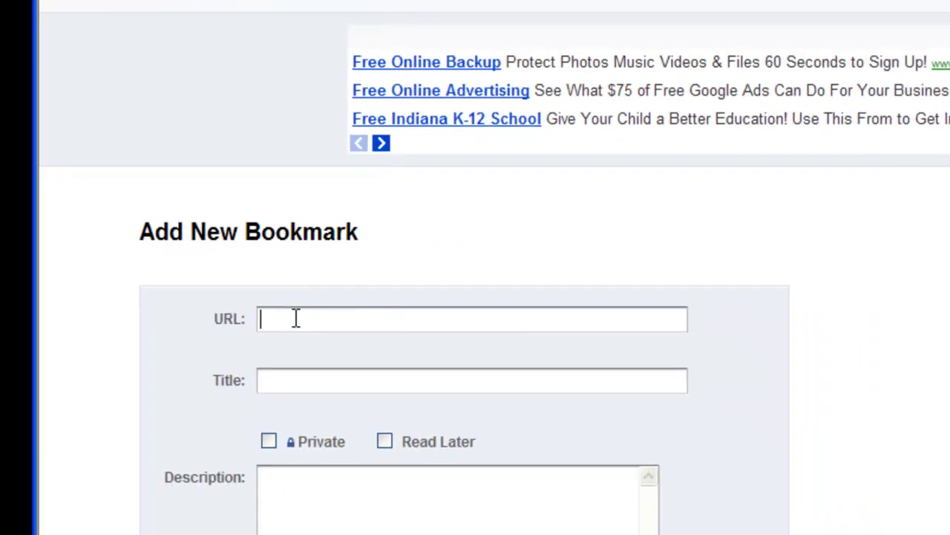
key("ctrl+v")
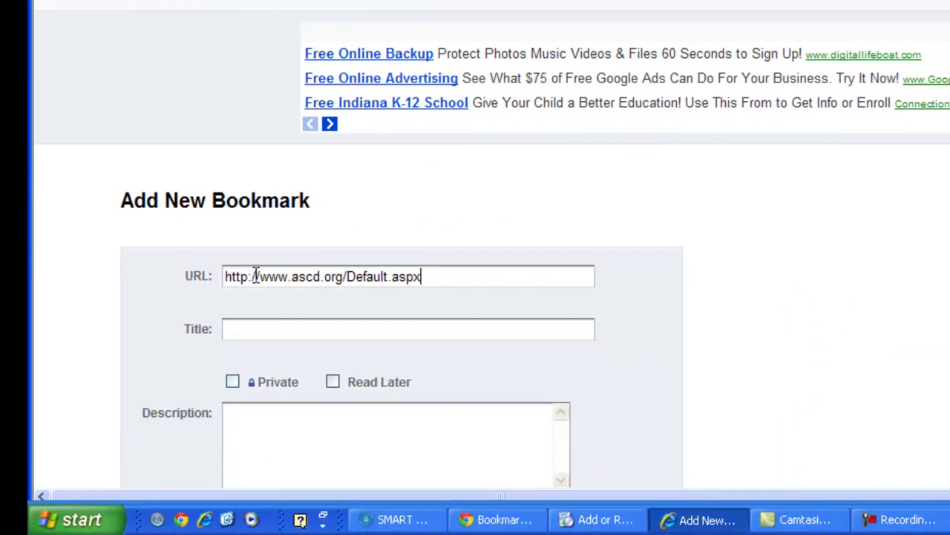
- Title the new bookmark "ASCD Website" and describe it as "The ASCD Site"
left_click(257, 325)
type("ASCD Website")
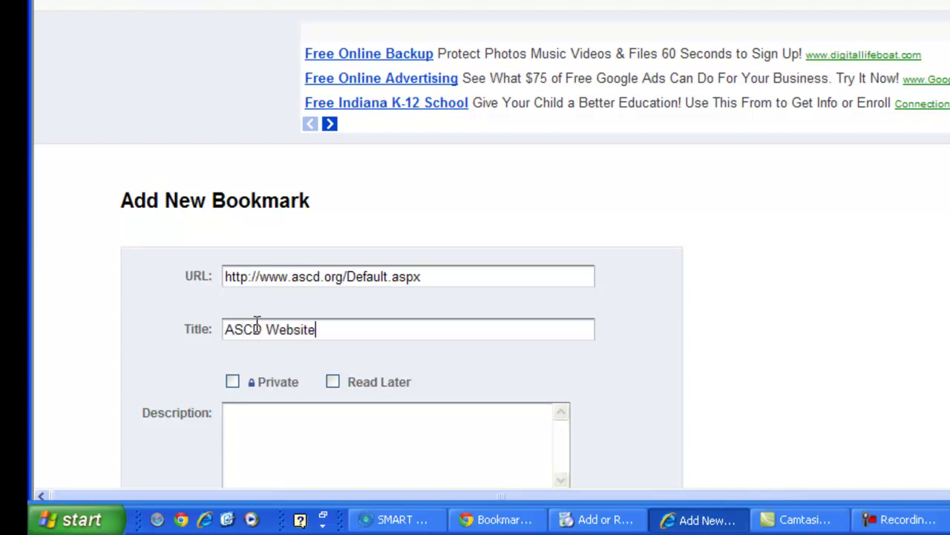
scroll(492, 297, "down", 3)
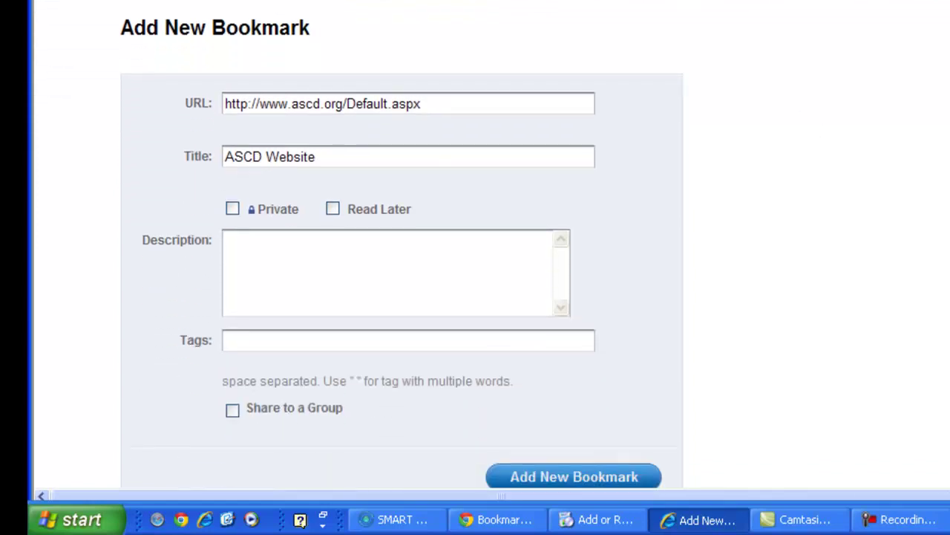
left_click(230, 250)
type("The ASCD Site")
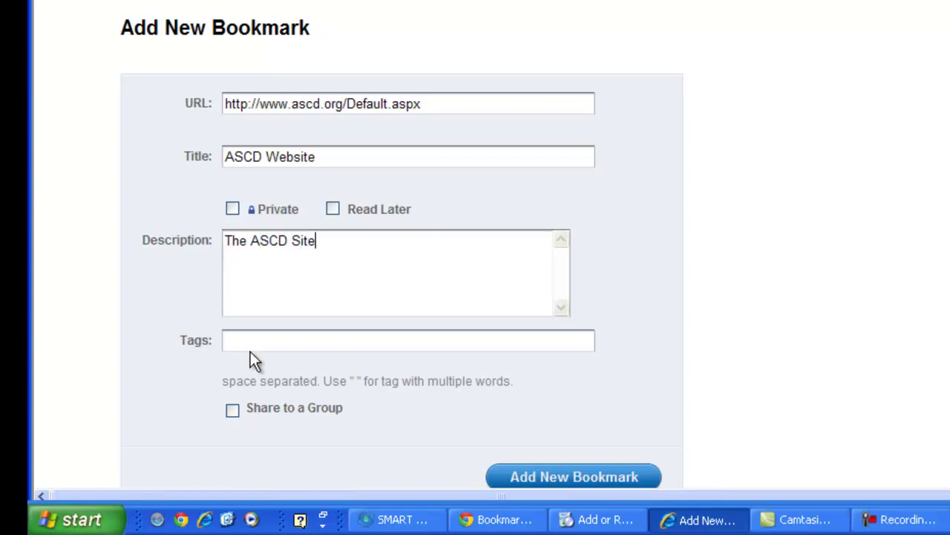
- Tag the bookmark with ascd, curriculum and professional, and add it to the library
left_click(246, 347)
type("ascd cur")
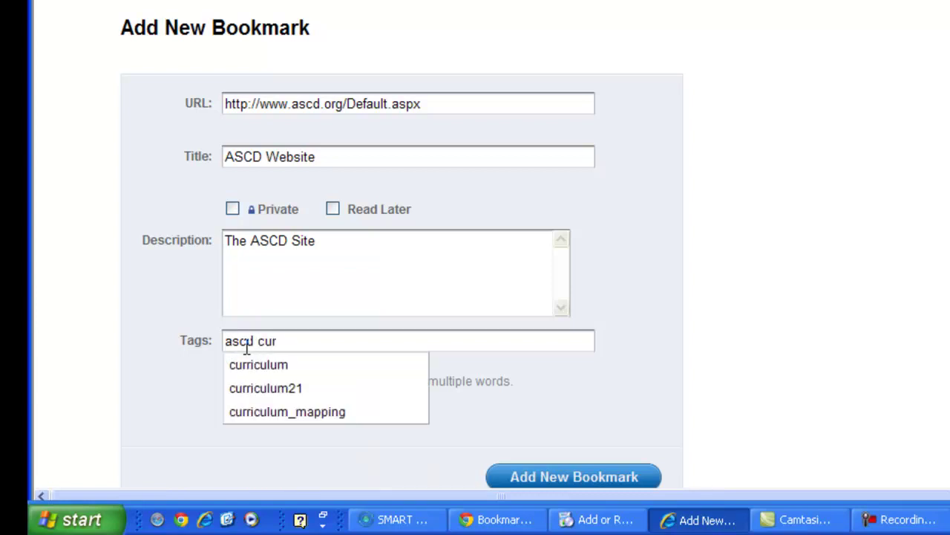
left_click(252, 365)
left_click(340, 346)
type("prof")
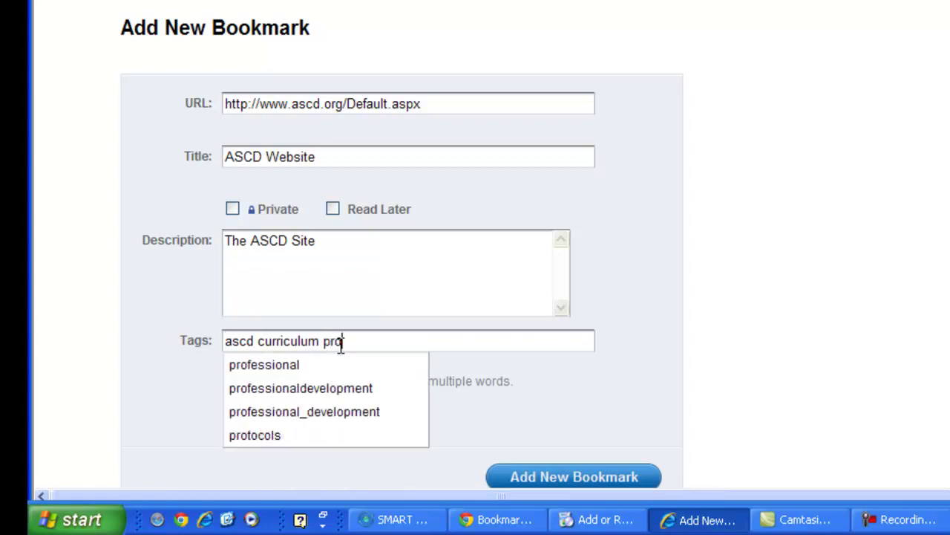
left_click(312, 365)
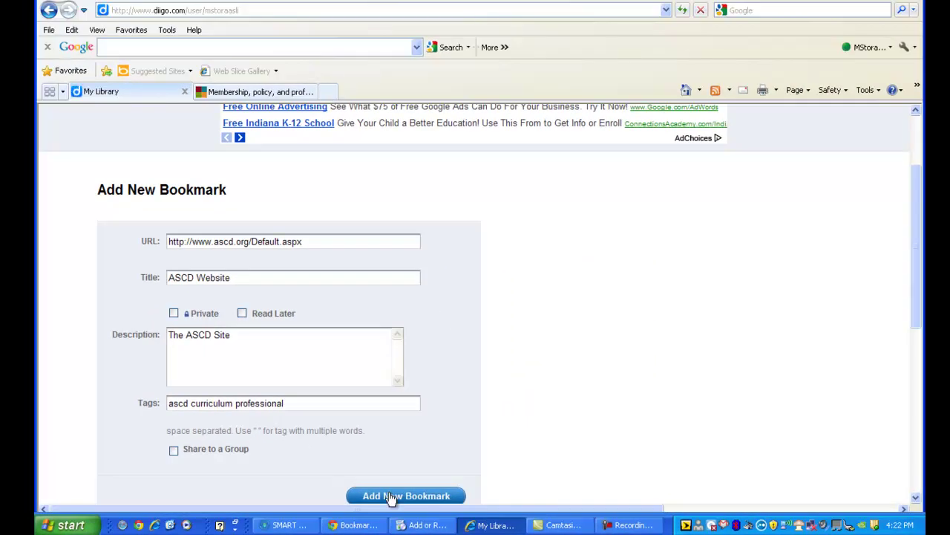
left_click(391, 496)
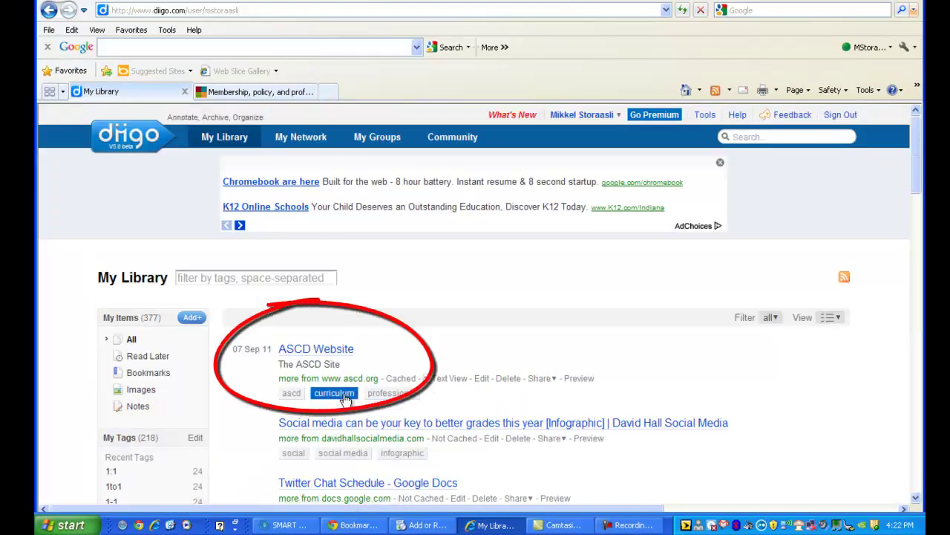
- Show the library items tagged curriculum and look through the bookmarks and their tags
mouse_move(917, 172)
left_mouse_down()
mouse_move(914, 246)
mouse_move(913, 165)
mouse_move(912, 178)
left_mouse_up()
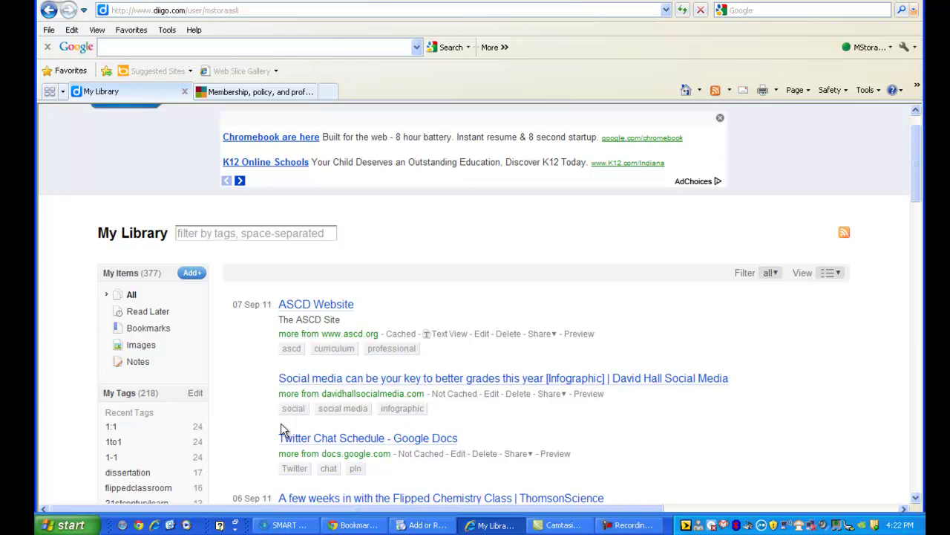
mouse_move(921, 175)
left_mouse_down()
mouse_move(915, 220)
mouse_move(913, 176)
left_mouse_up()
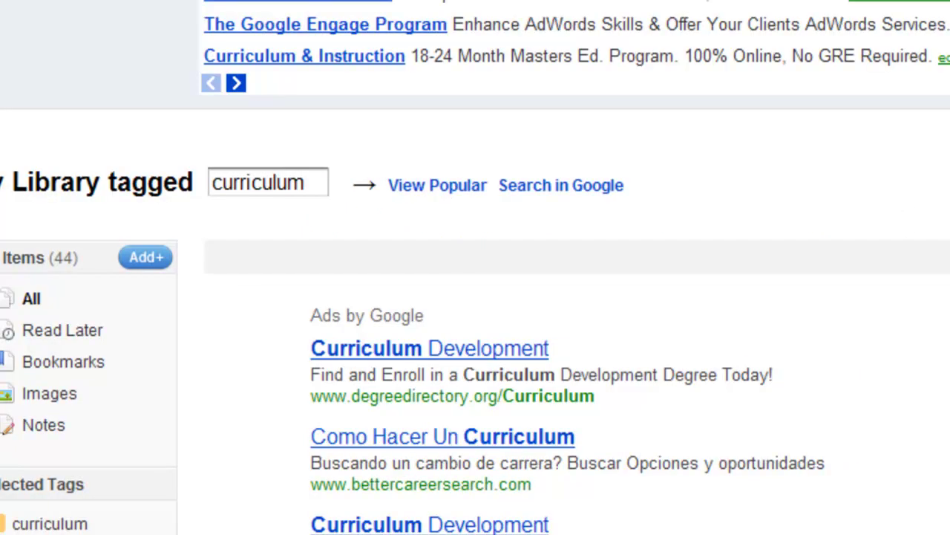
scroll(475, 268, "down", 5)
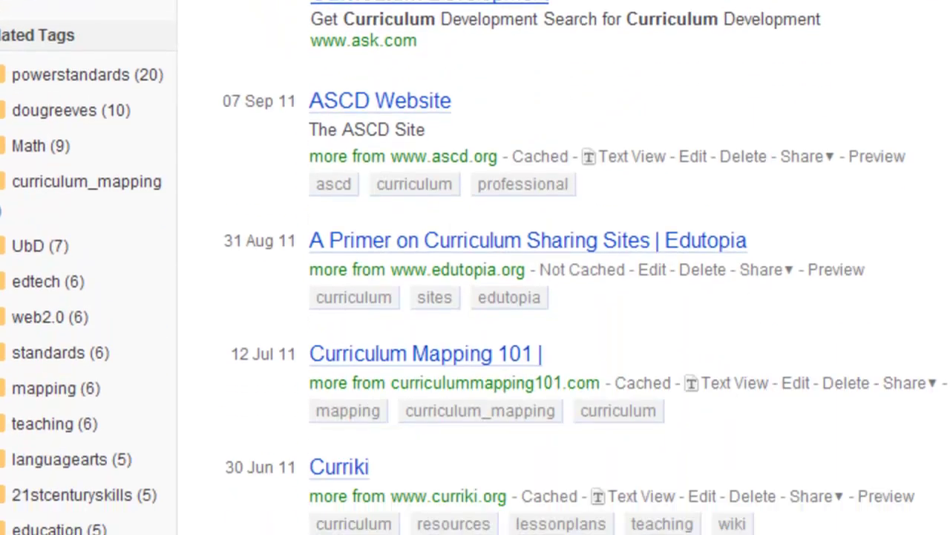
scroll(475, 267, "down", 2)
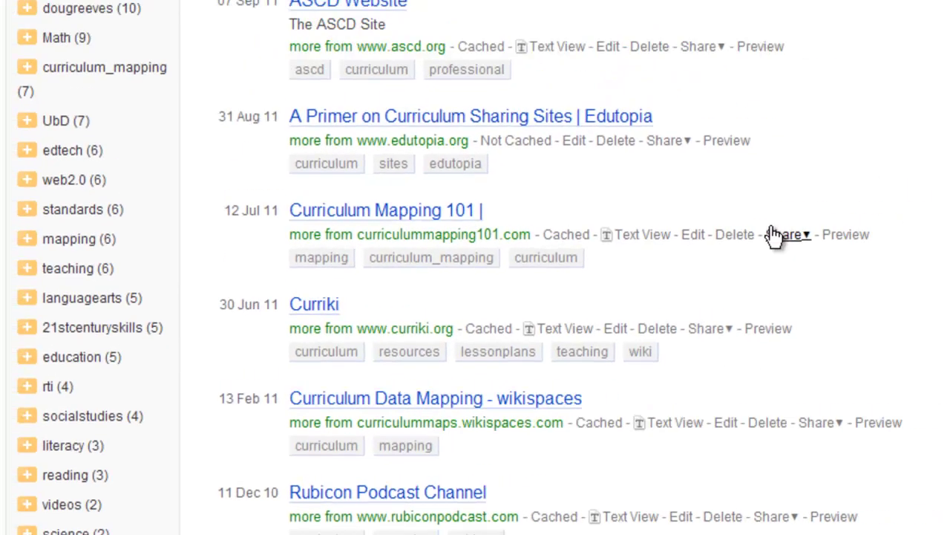
scroll(946, 170, "up", 3)
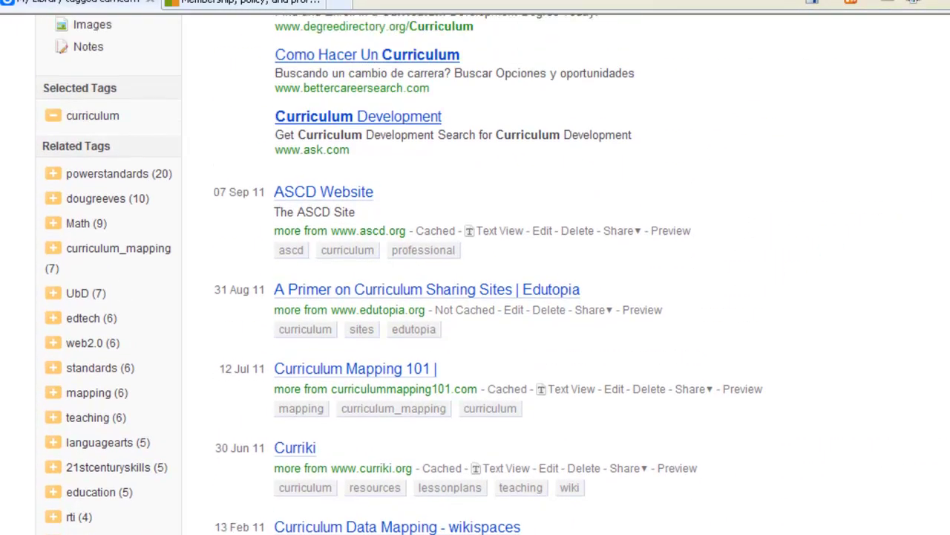
scroll(414, 274, "down", 3)
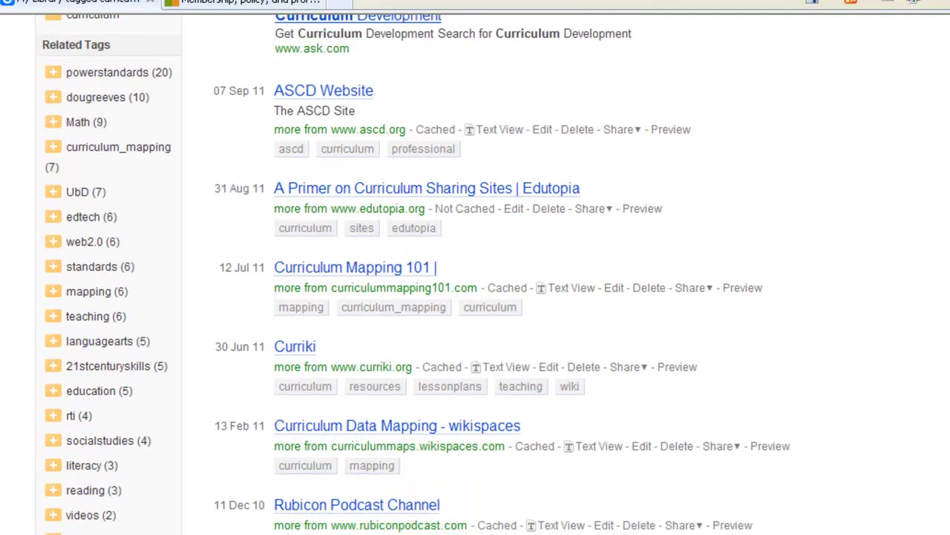
scroll(476, 275, "down", 3)
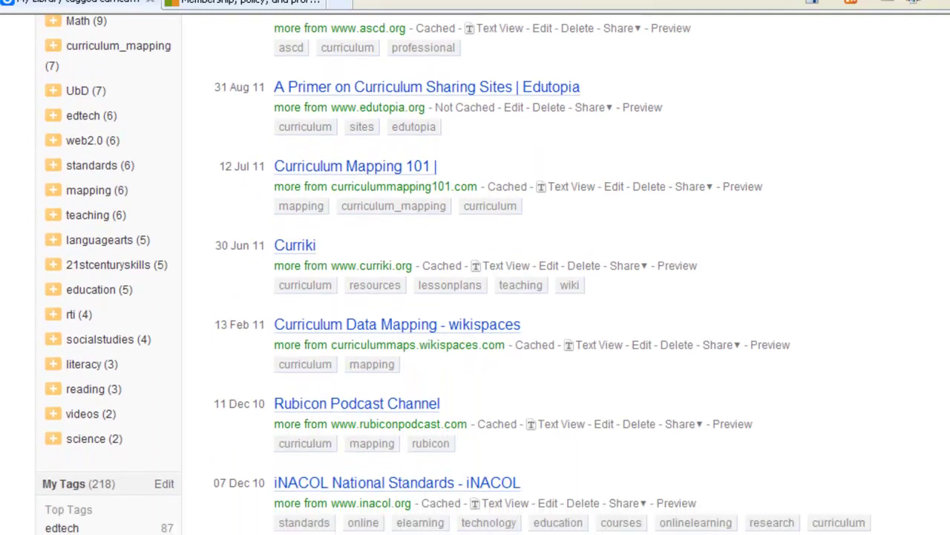
scroll(810, 220, "down", 2)
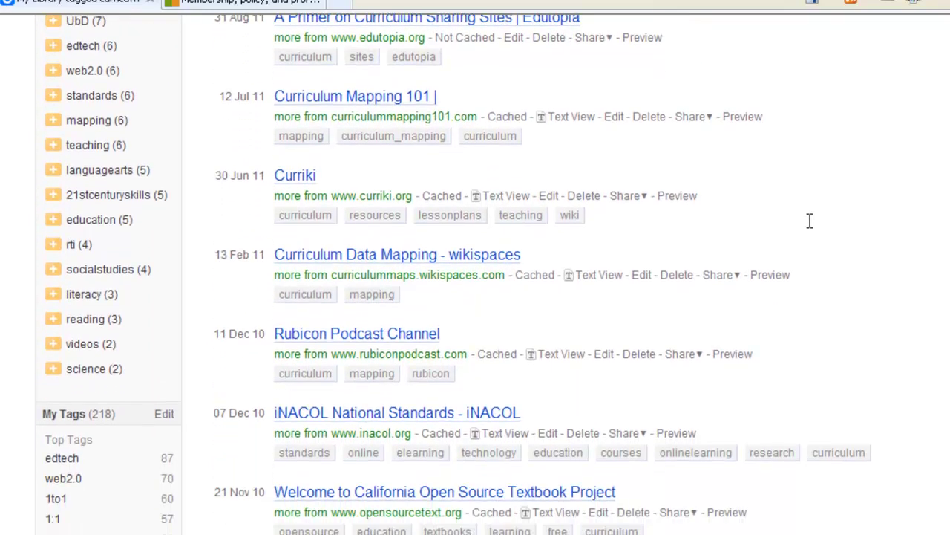
- Show the library items tagged wiki, starting from the Curriki bookmark's tag, and look through them
left_click(567, 217)
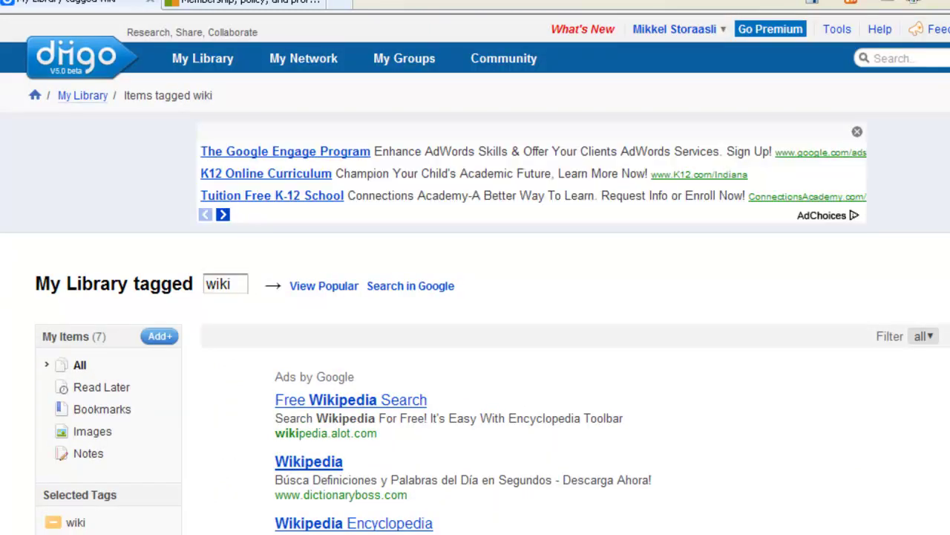
scroll(475, 272, "down", 9)
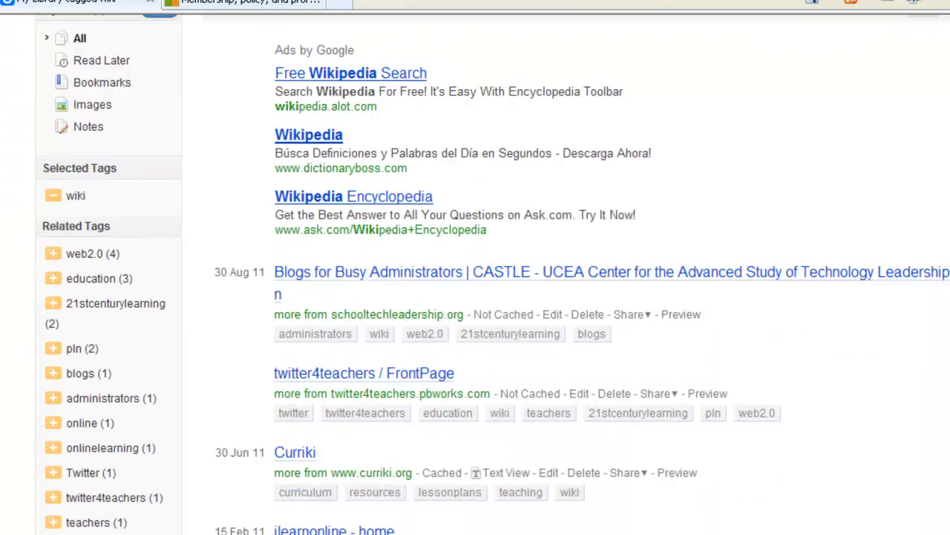
scroll(708, 47, "up", 4)
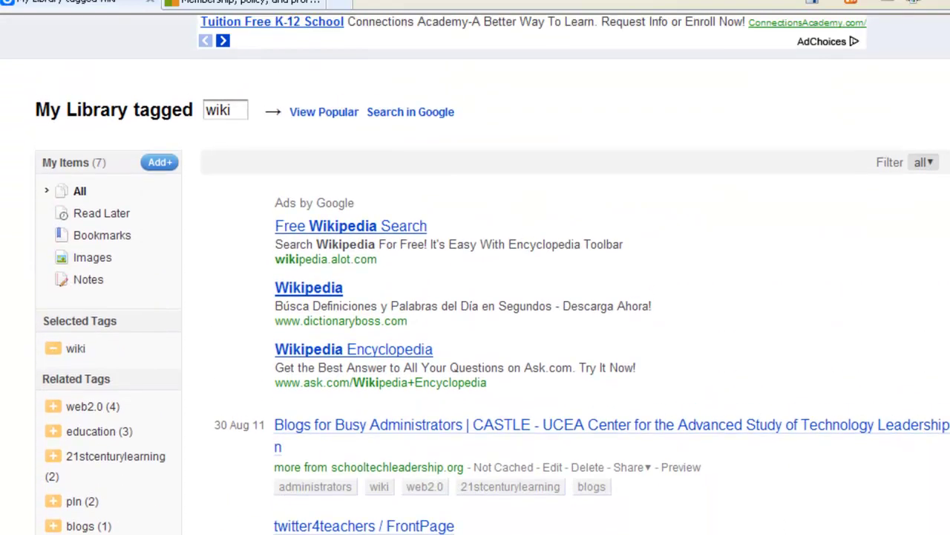
- Narrow the wiki tag filter by adding the curriculum tag, and examine the matching bookmarks
left_click(231, 110)
key("BackSpace")
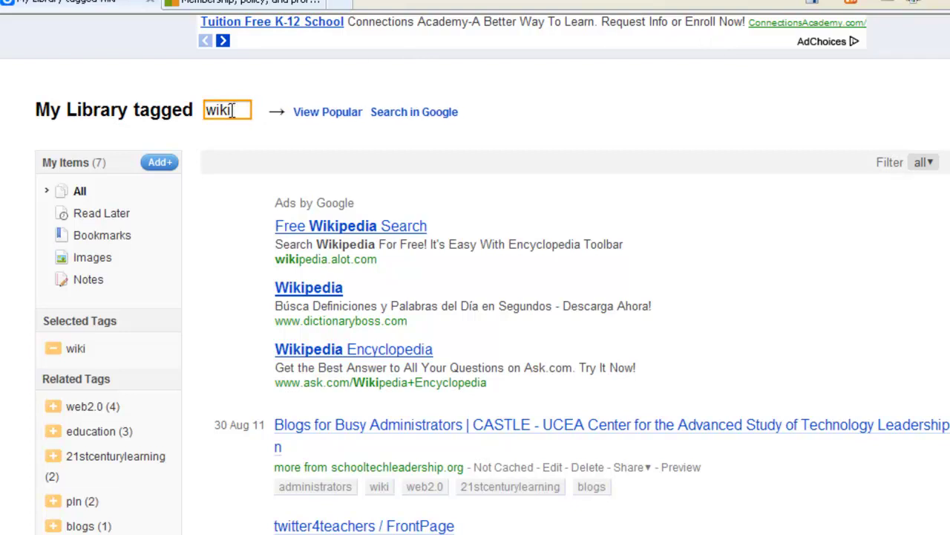
type("curricul")
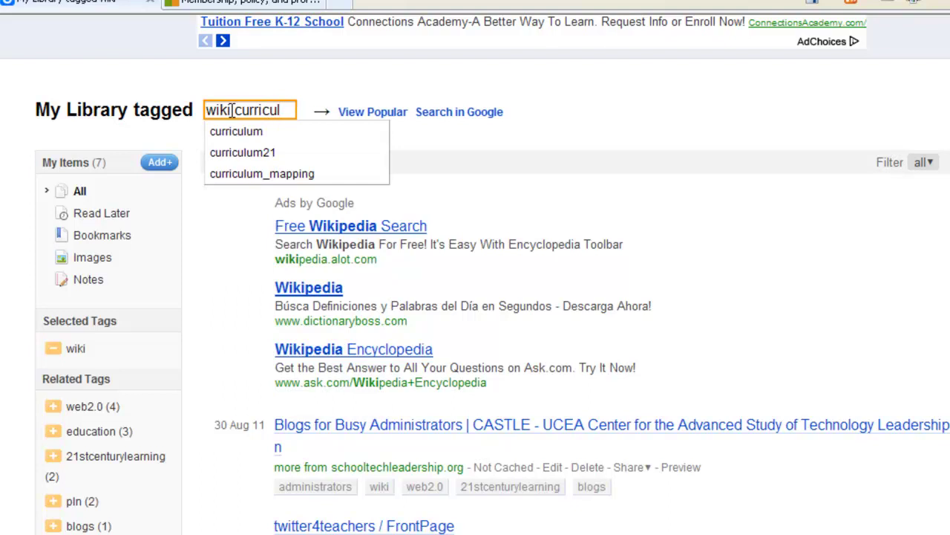
left_click(233, 133)
key("Return")
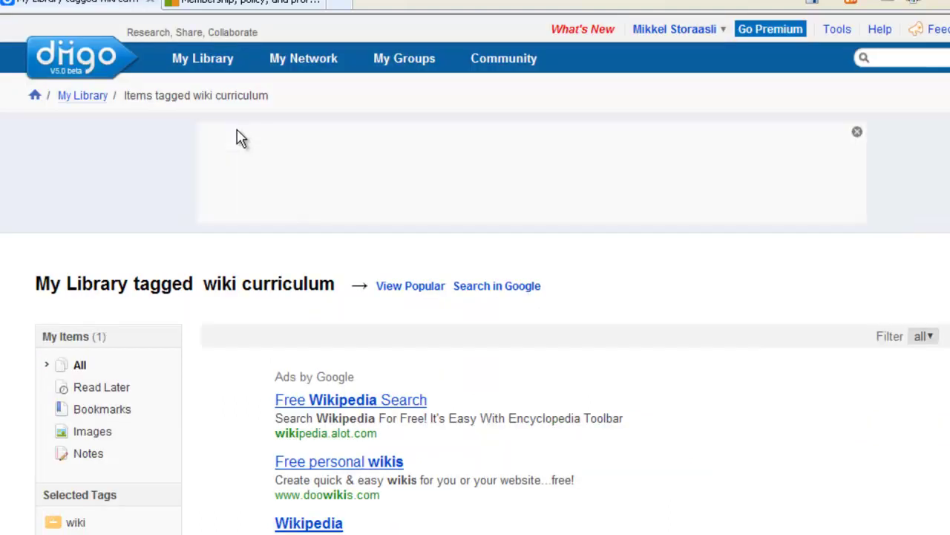
scroll(475, 297, "down", 3)
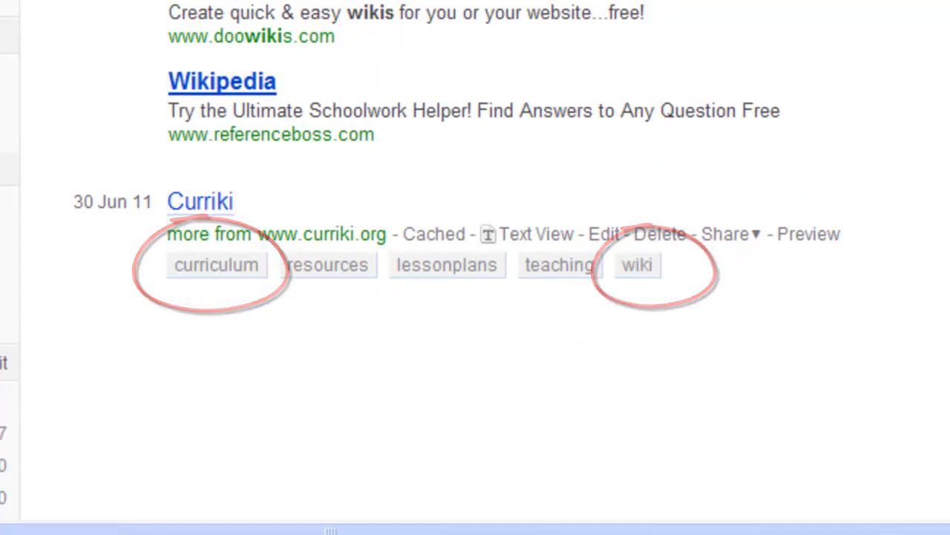
scroll(475, 297, "up", 3)
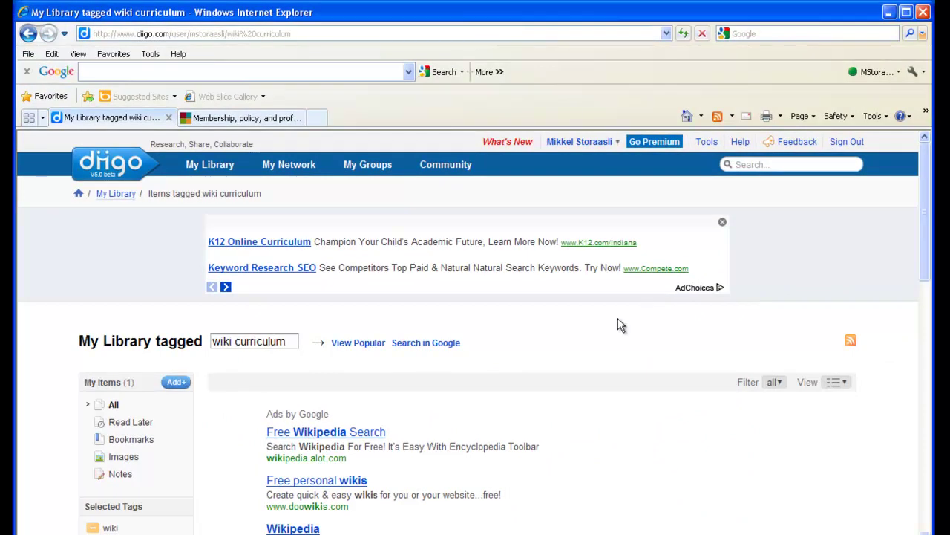
- Clear the wiki curriculum text from the library's tag filter
left_click(289, 341)
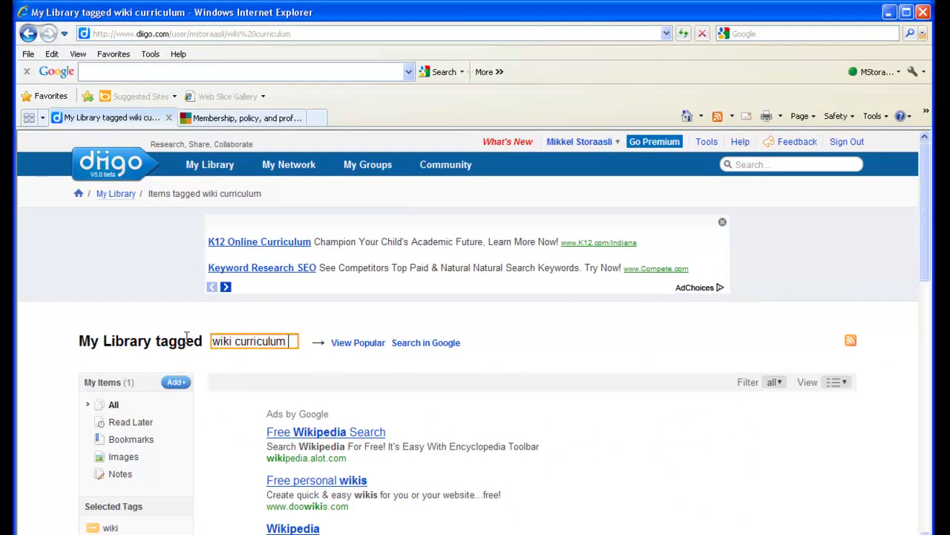
key("BackSpace")
key("BackSpace")
key("BackSpace")
key("BackSpace")
key("BackSpace")
key("BackSpace")
key("BackSpace")
key("BackSpace")
key("BackSpace")
key("BackSpace")
key("BackSpace")
key("BackSpace")
key("BackSpace")
key("BackSpace")
key("BackSpace")
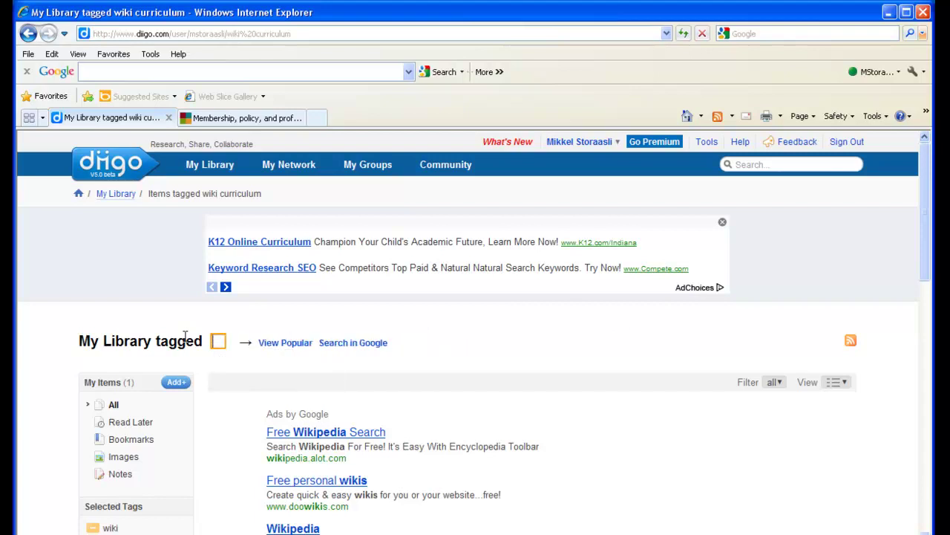
- View the ASCD website again and return to the Diigo library
left_click(238, 119)
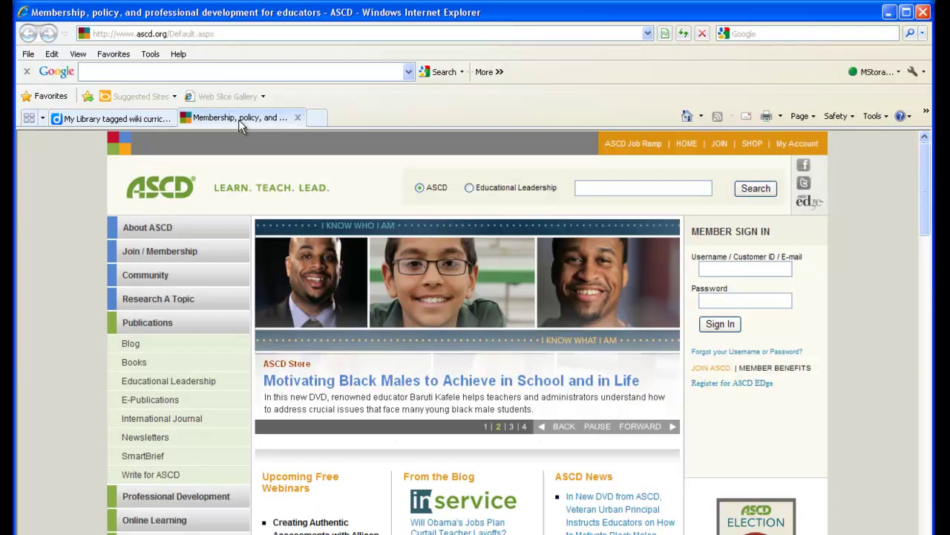
left_click(150, 121)
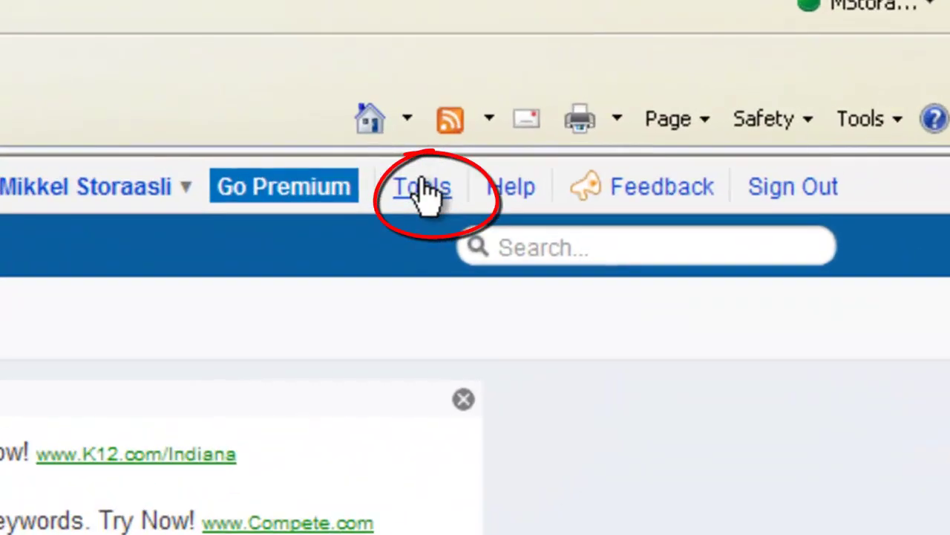
- Open the Diigolet page from Diigo's tools and bring up its Internet Explorer setup instructions
left_click(425, 190)
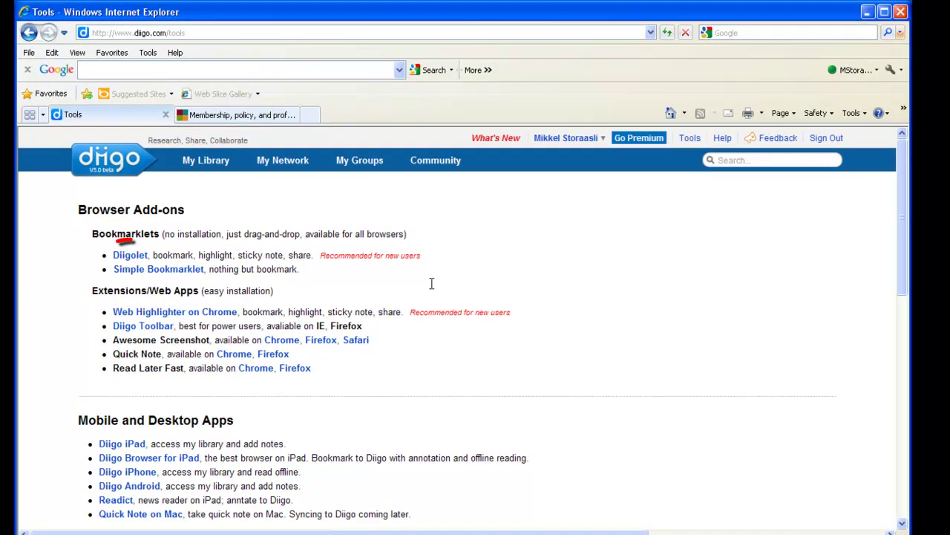
left_click(126, 258)
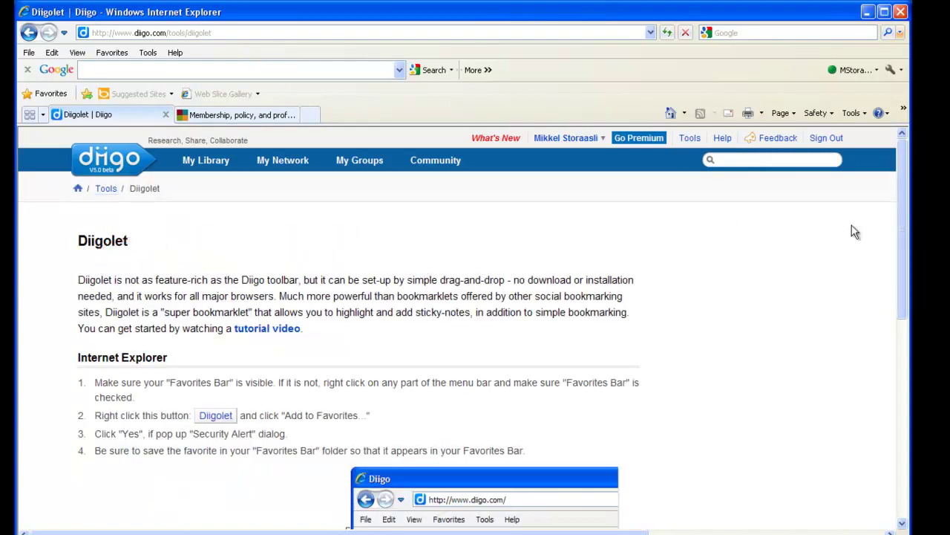
mouse_move(904, 236)
left_mouse_down()
mouse_move(902, 250)
mouse_move(897, 234)
left_mouse_up()
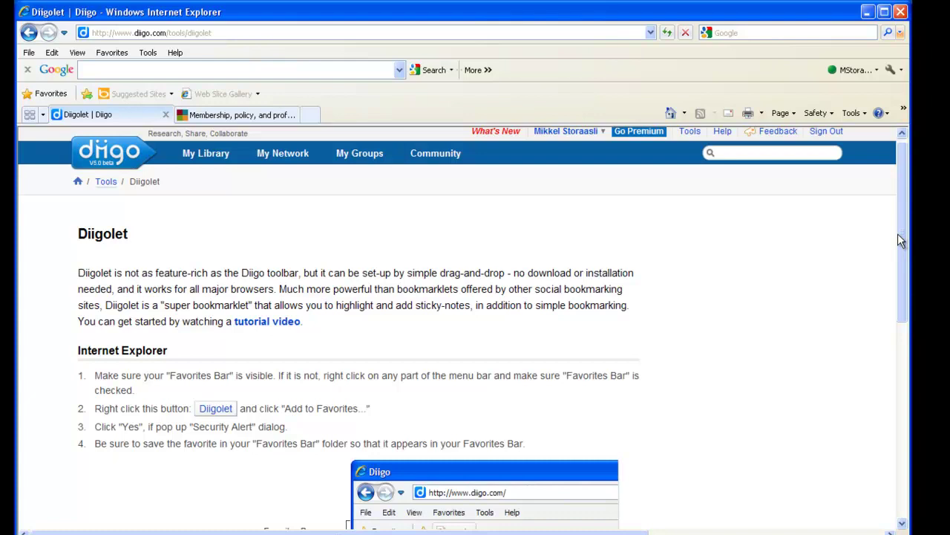
scroll(909, 234, "down", 2)
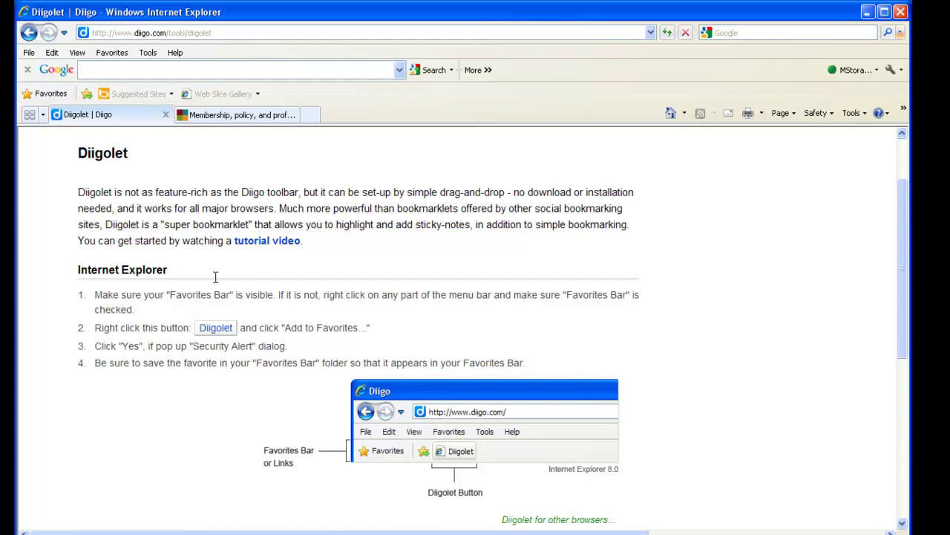
- Add the Diigolet bookmarklet to the Favorites folder, accepting the security alert and overwriting the existing favorite
right_click(206, 331)
key("Escape")
right_click(220, 329)
left_click(247, 279)
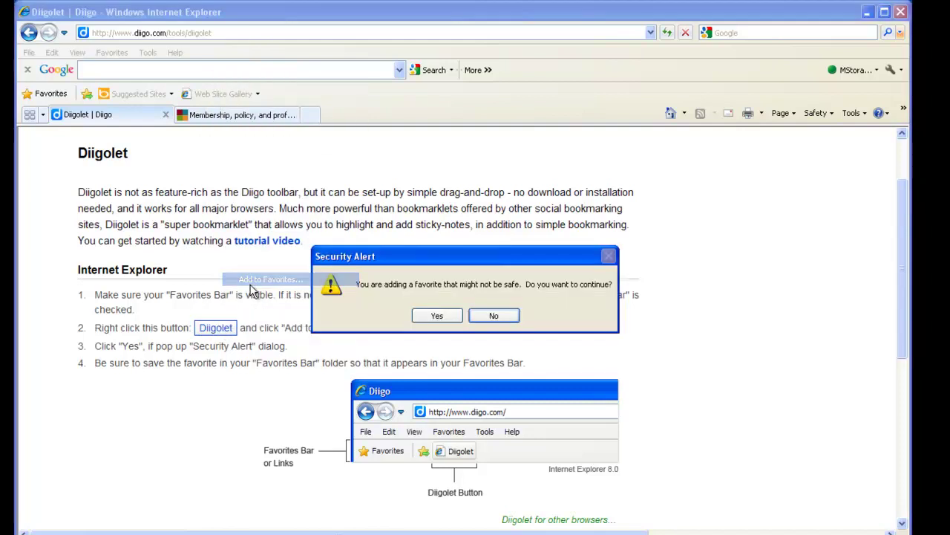
left_click(437, 316)
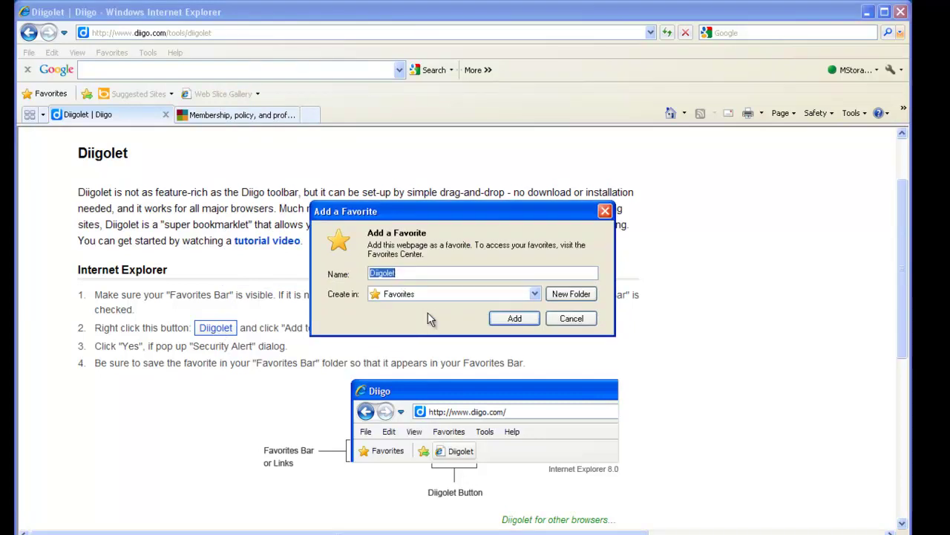
left_click(510, 319)
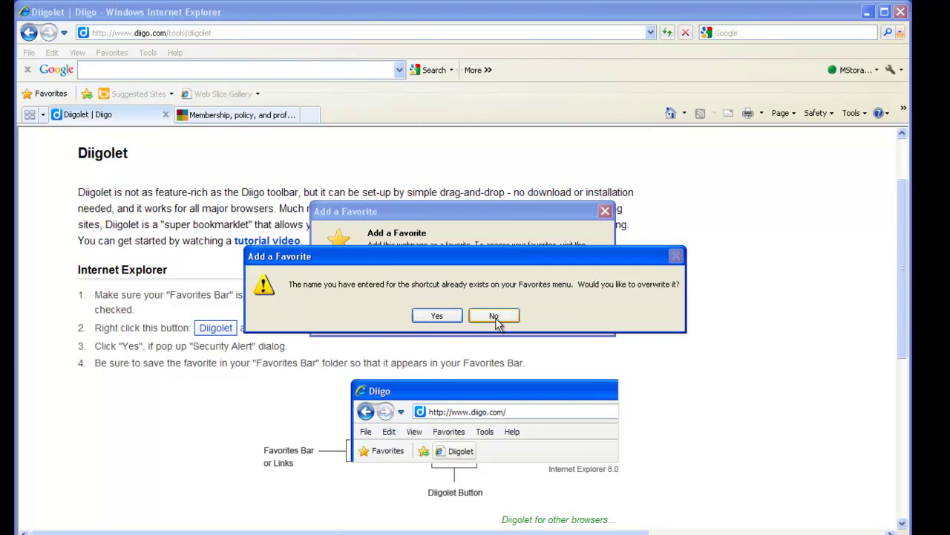
left_click(450, 315)
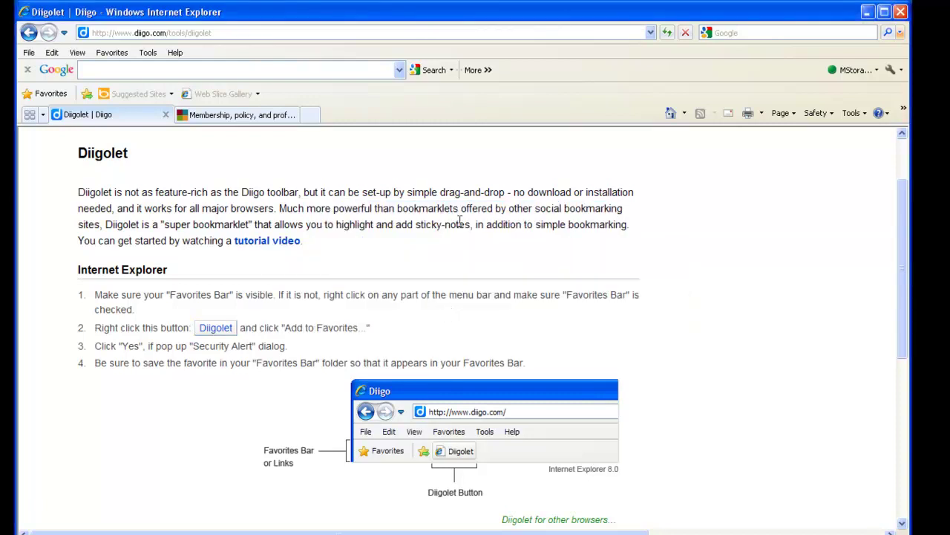
- Check the browser's favorites, including the Favorites Bar folder, for the Diigolet entry
left_click(119, 54)
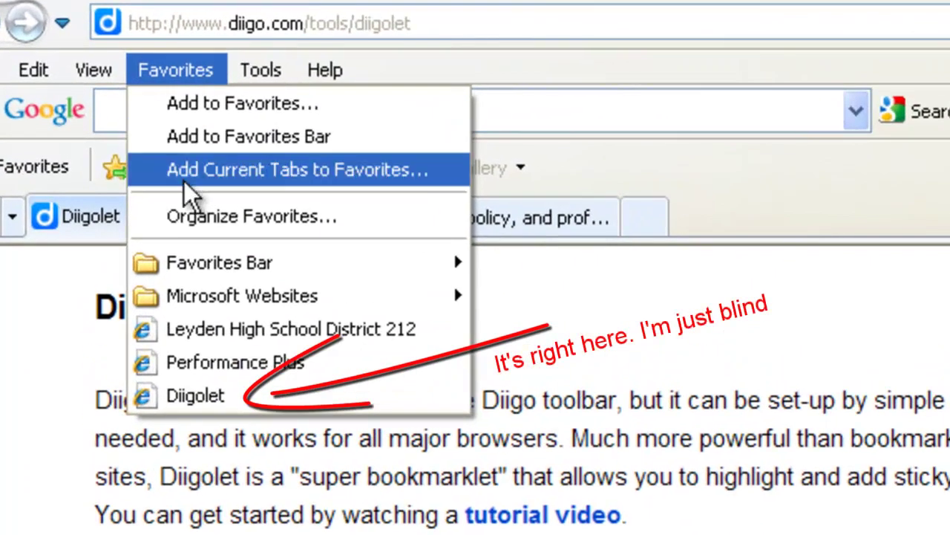
mouse_move(189, 260)
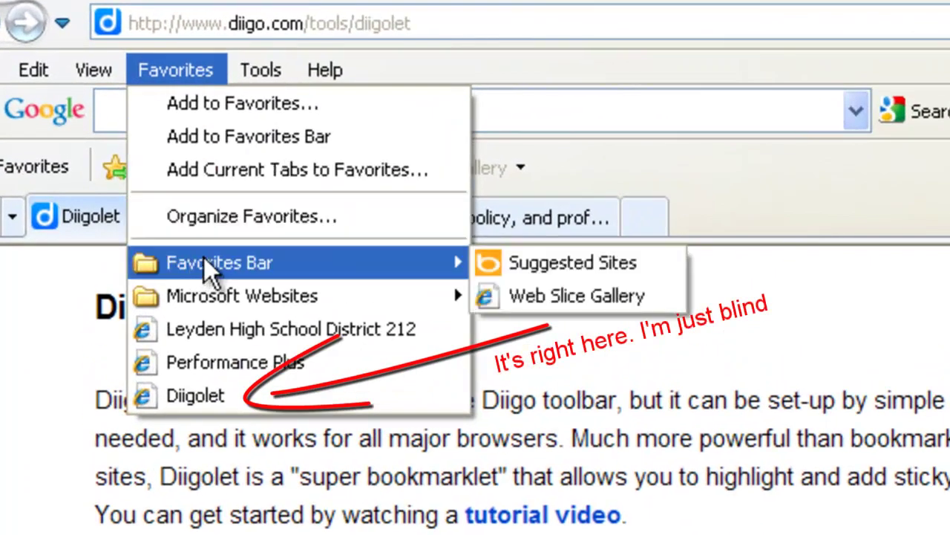
left_click(41, 359)
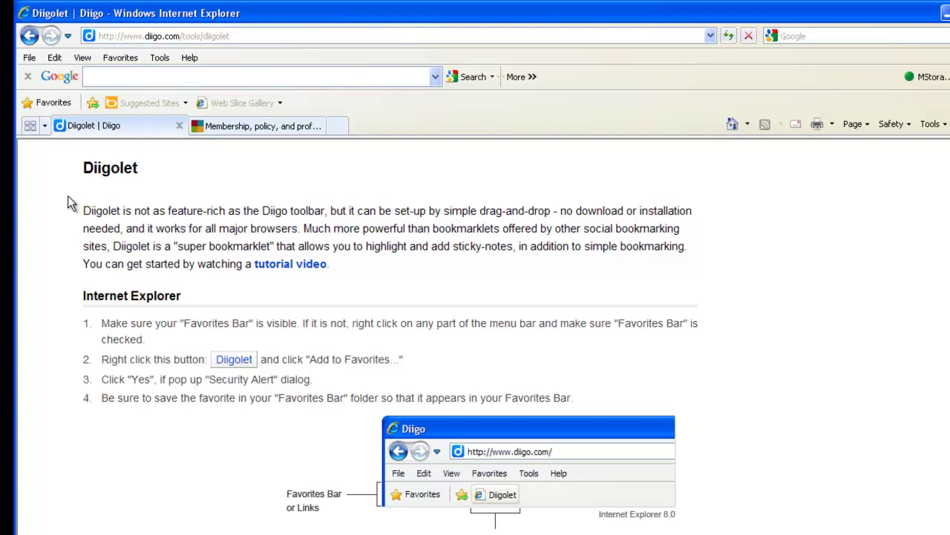
left_click(52, 104)
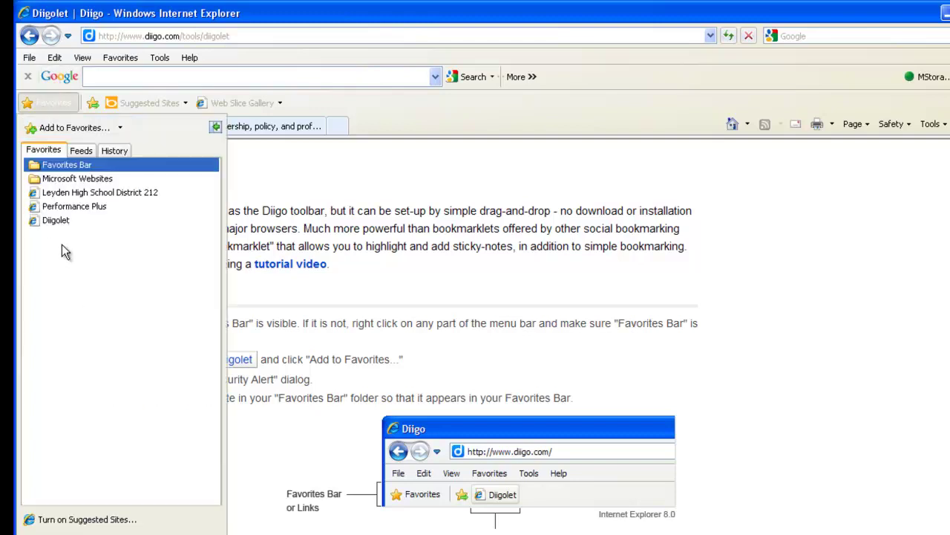
left_click(320, 171)
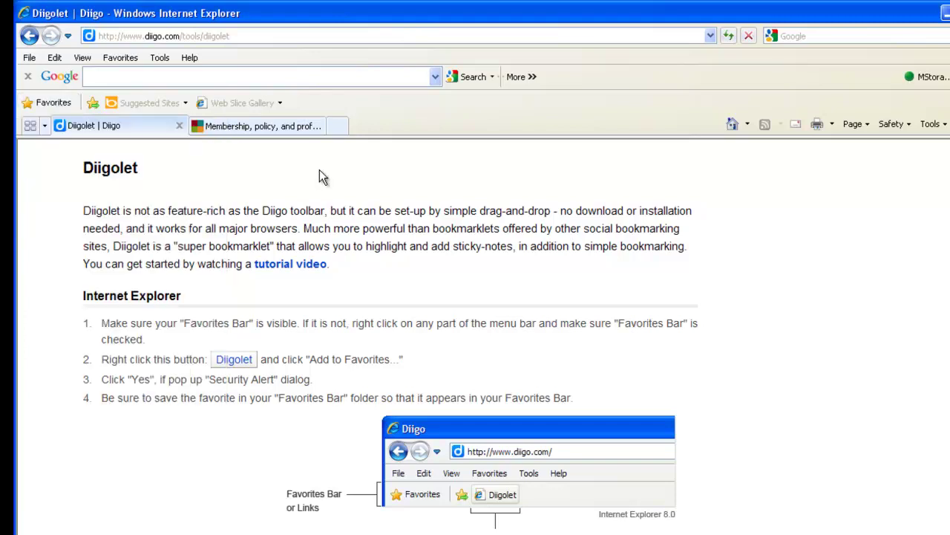
- Switch to the ASCD page and look at the favorites list there
left_click(279, 129)
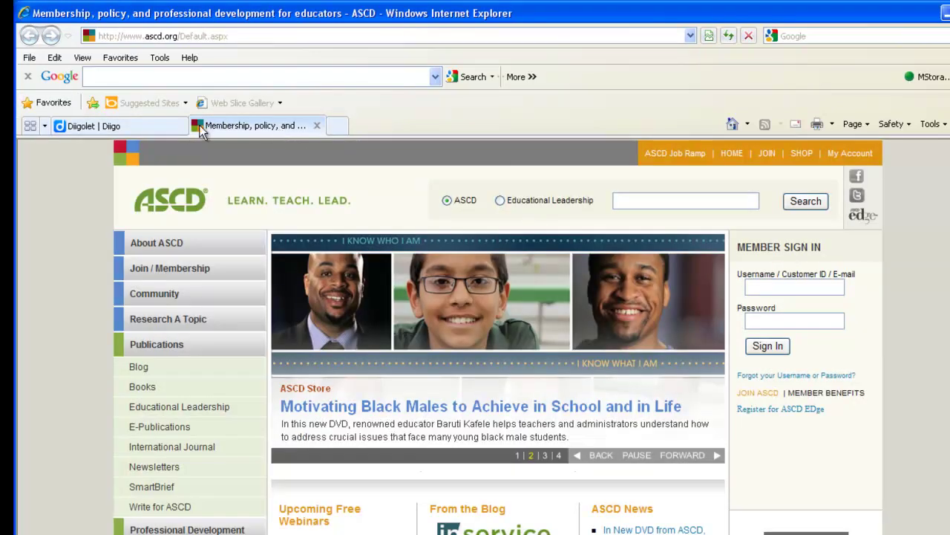
left_click(52, 105)
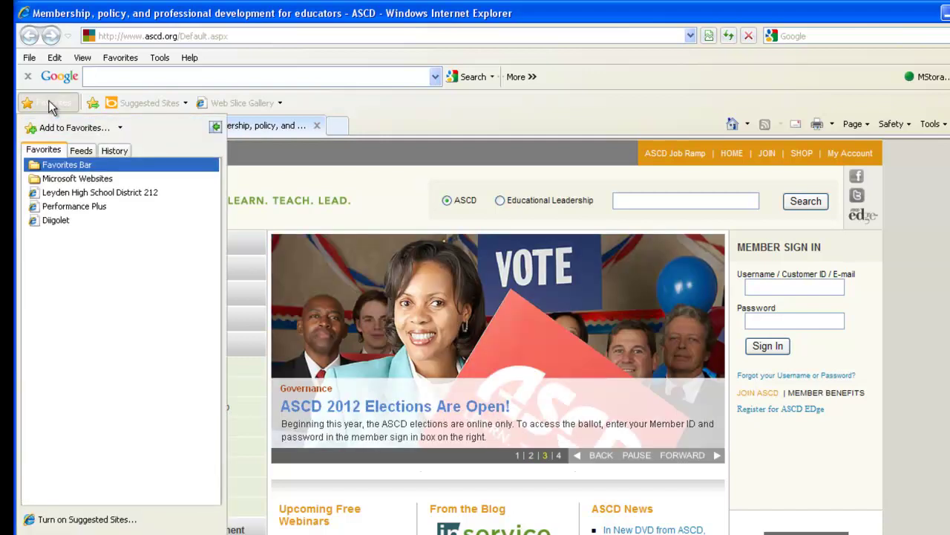
left_click(48, 103)
- Replace the ASCD address with curriculum21.org, then correct it to curriculum21.com and load the site
left_click(147, 36)
left_click_drag(146, 36, 266, 34)
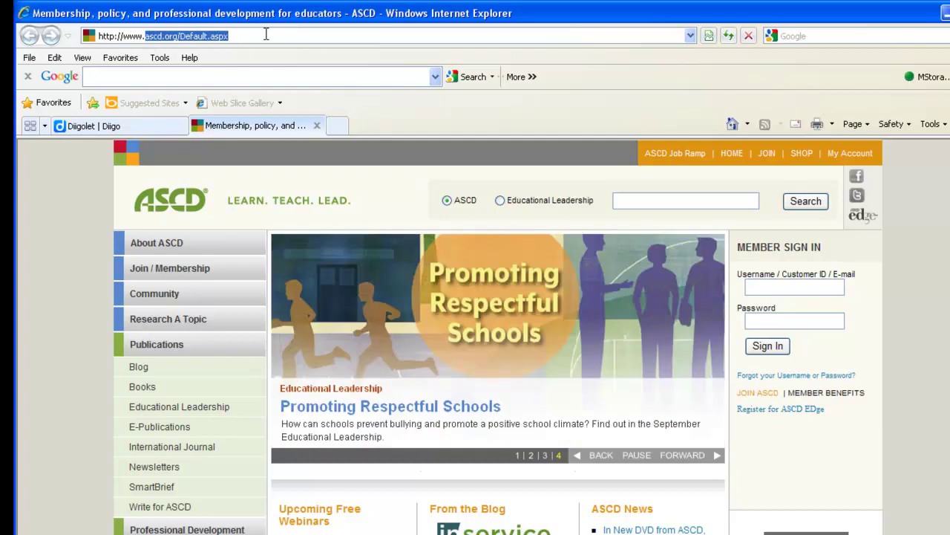
type("curriculu")
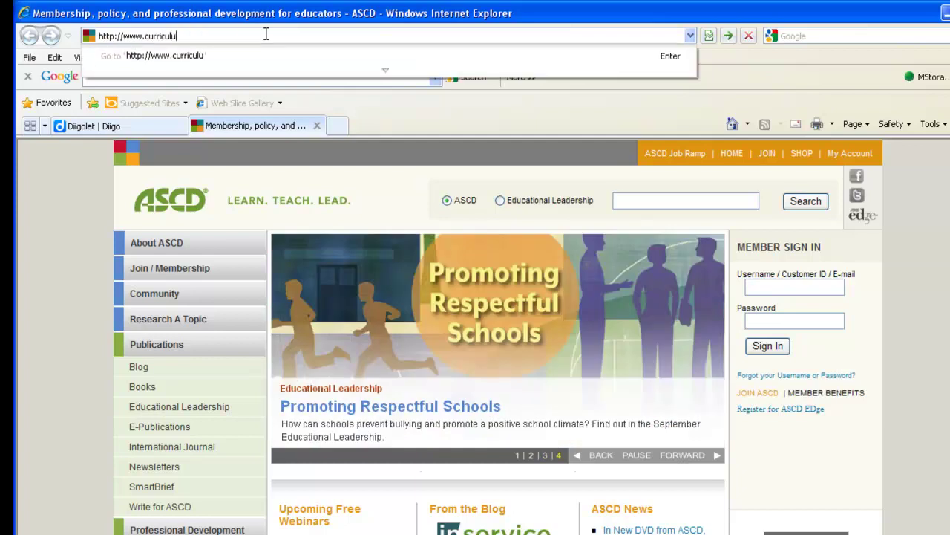
type("m21.org")
key("Return")
left_click(221, 36)
left_click(221, 36)
key("BackSpace")
key("BackSpace")
key("BackSpace")
key("BackSpace")
type("com")
key("Return")
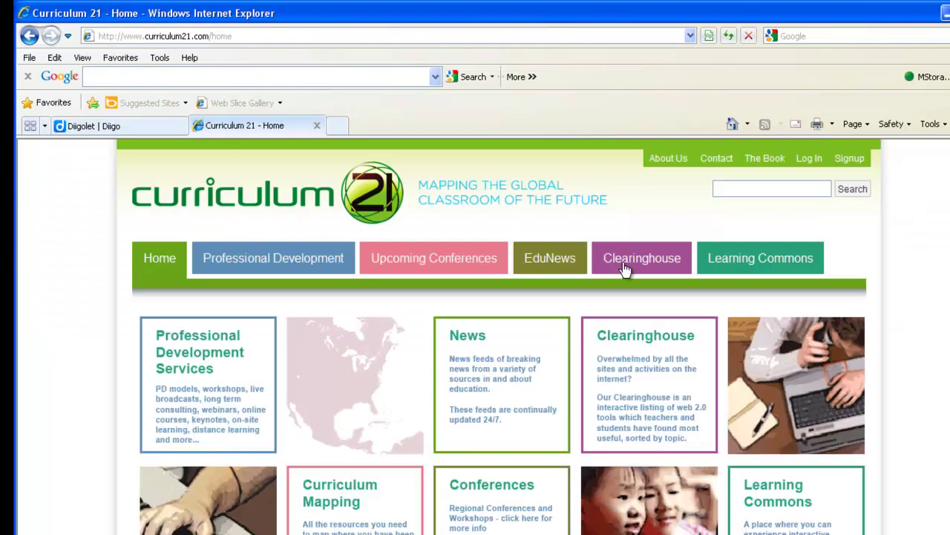
- Filter the Curriculum 21 Clearinghouse by the Art tag and launch the Diigolet favorite on that page
left_click(623, 266)
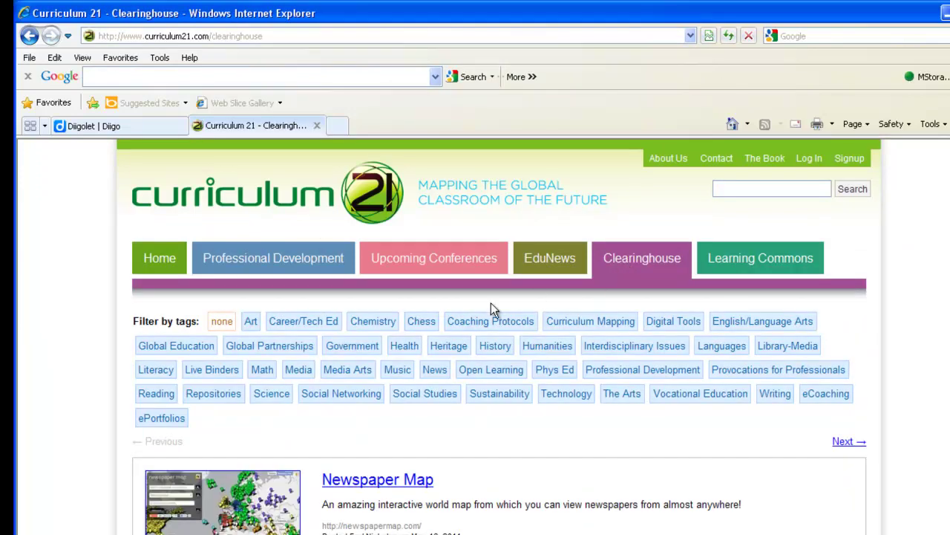
left_click(250, 320)
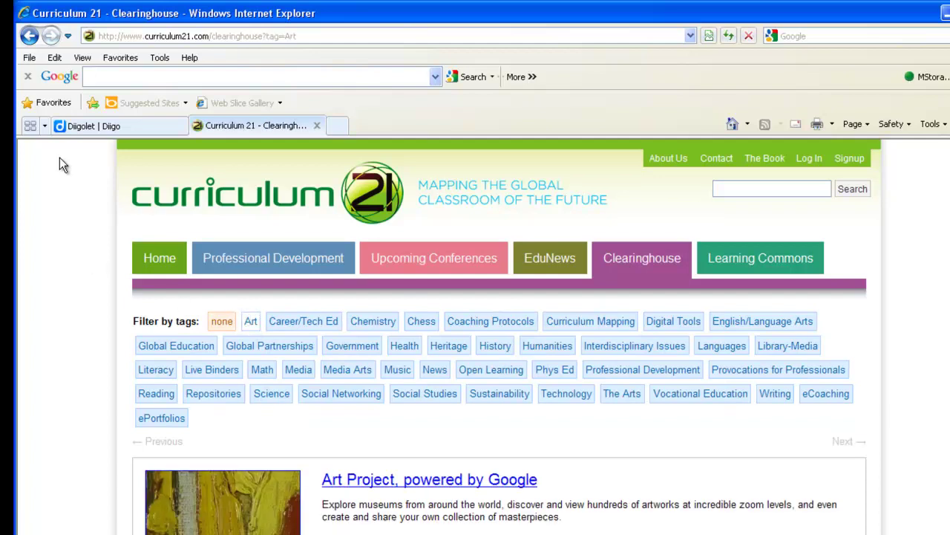
left_click(39, 108)
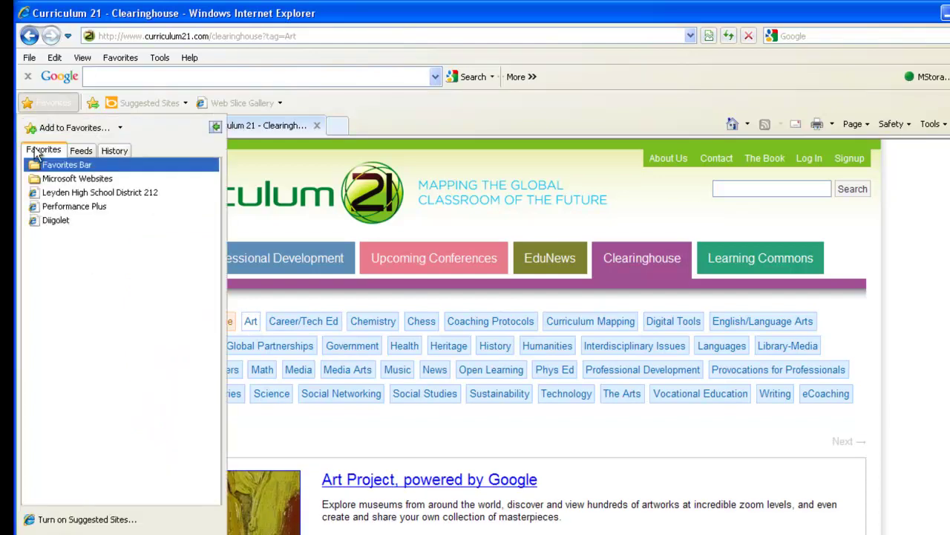
left_click(43, 220)
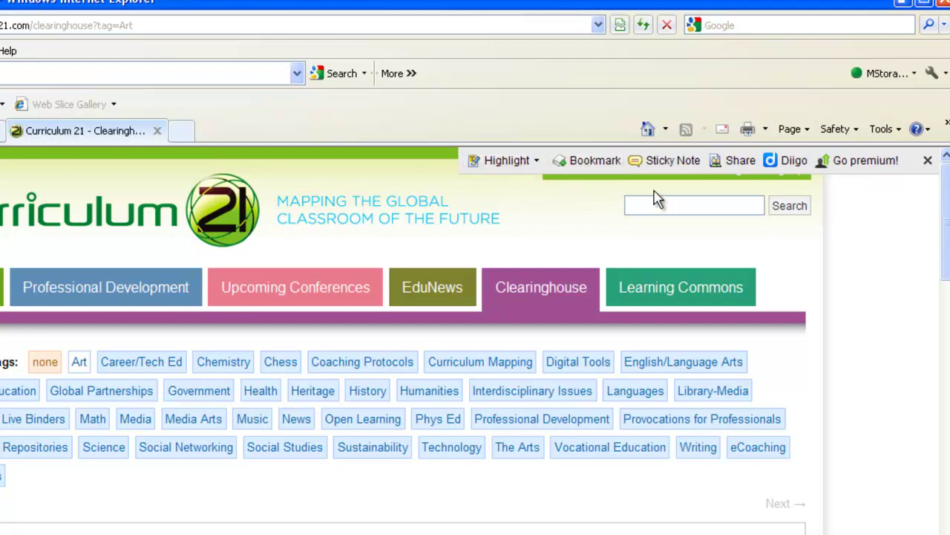
- Save a Diigo bookmark of the Clearinghouse page with the tags curriculum21 and curriculum_mapping
left_click(584, 161)
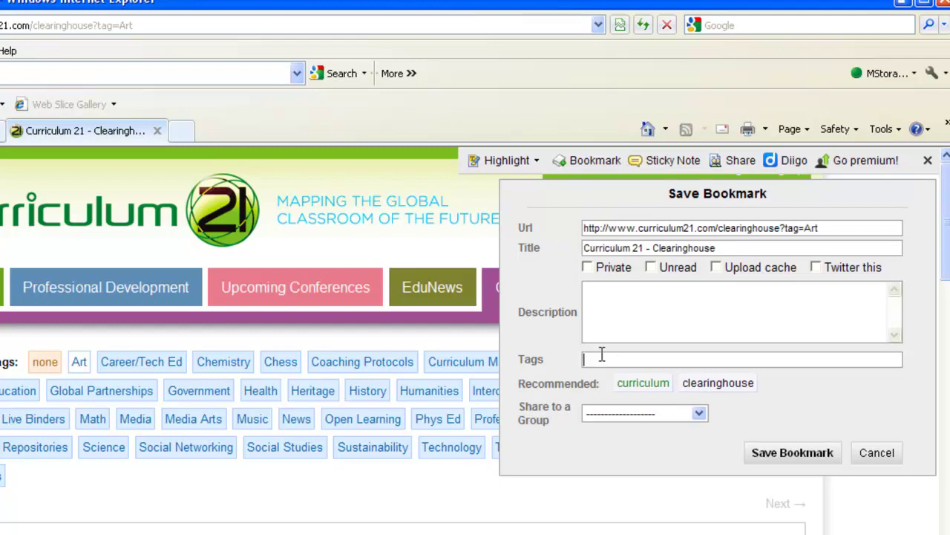
type("curriculm")
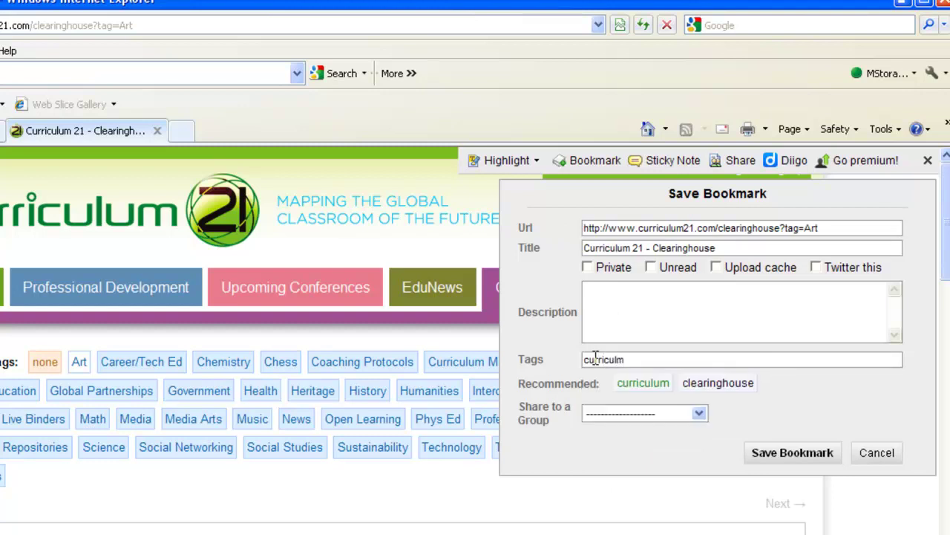
key("BackSpace")
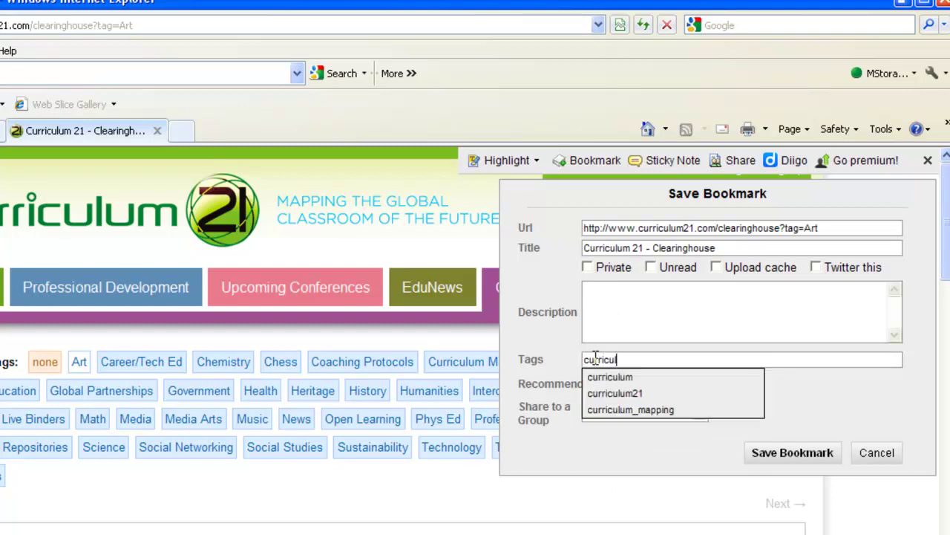
left_click(606, 394)
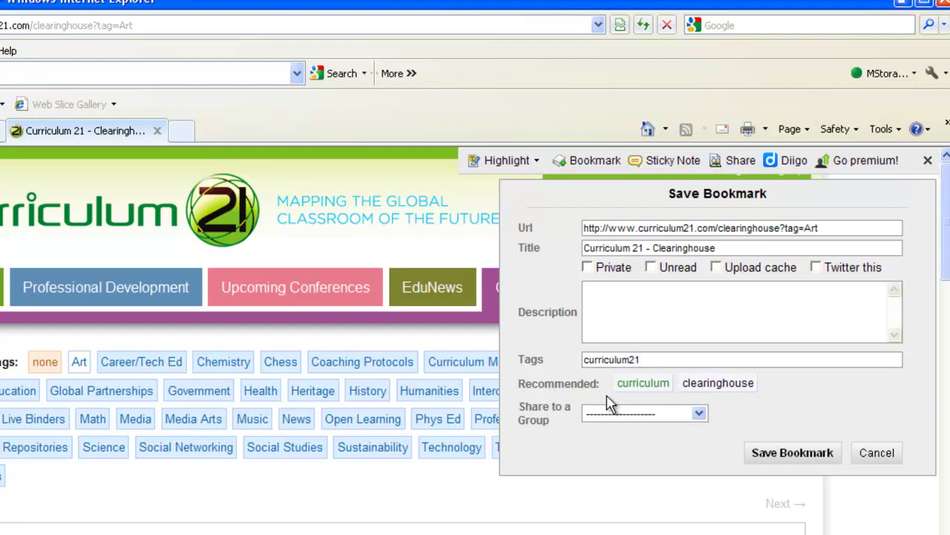
type("curriculum mapi")
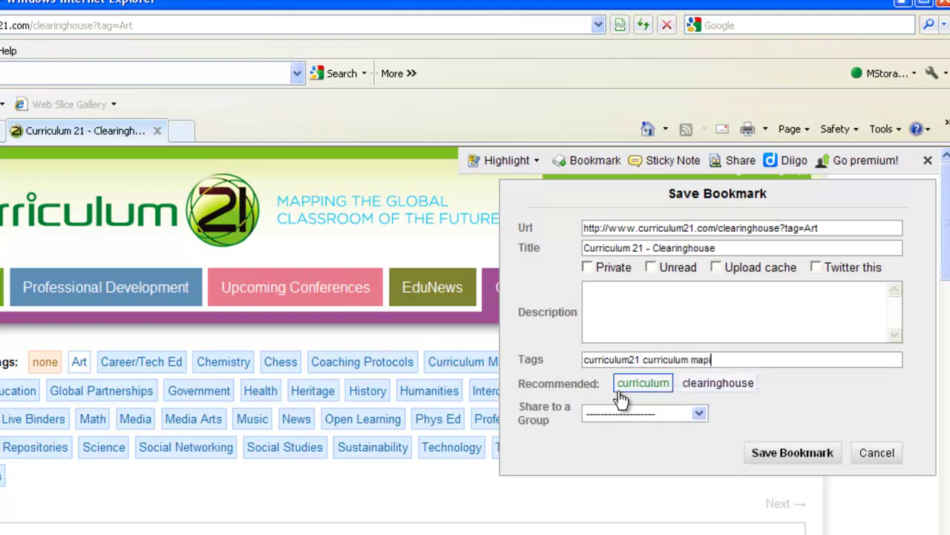
key("BackSpace")
key("BackSpace")
key("BackSpace")
key("BackSpace")
key("BackSpace")
left_click(616, 410)
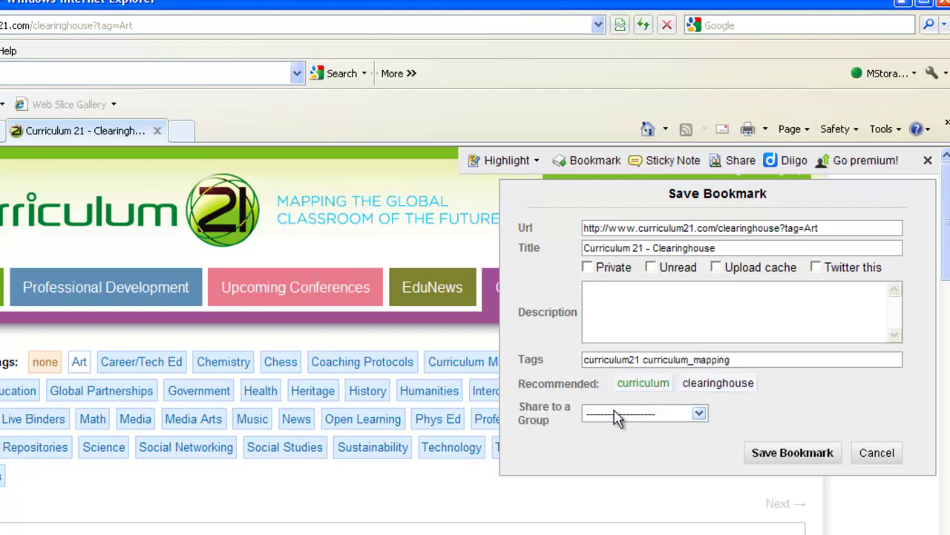
left_click(767, 459)
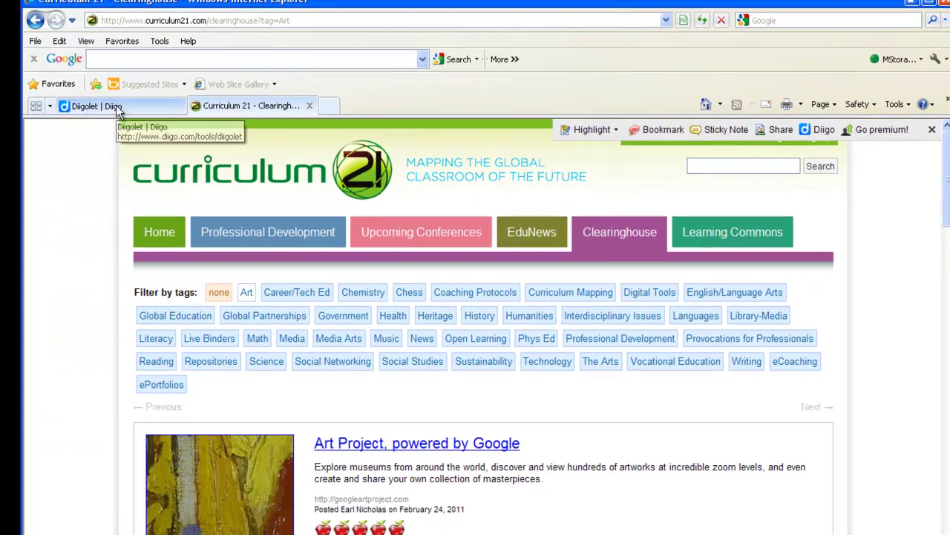
- Return to the Diigo site and open My Library
left_click(114, 106)
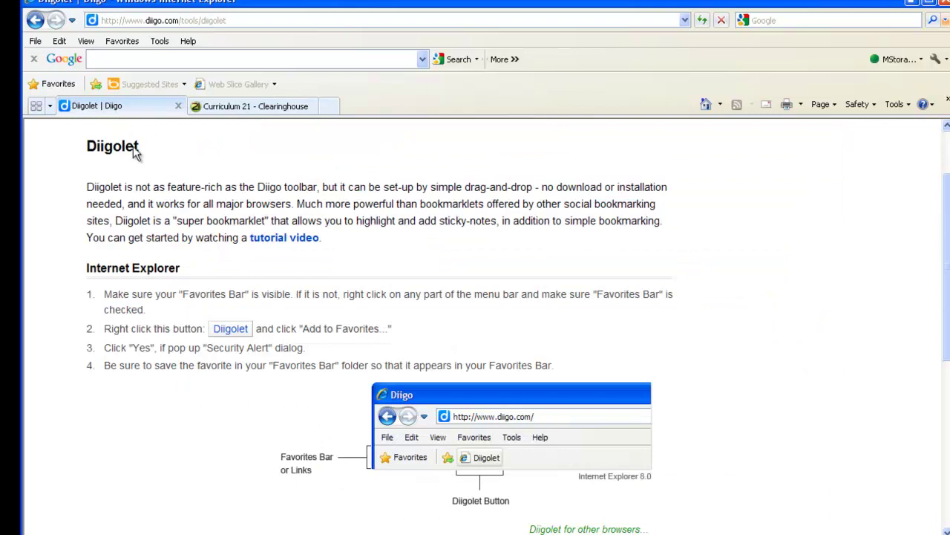
left_click_drag(947, 297, 946, 293)
scroll(945, 293, "up", 2)
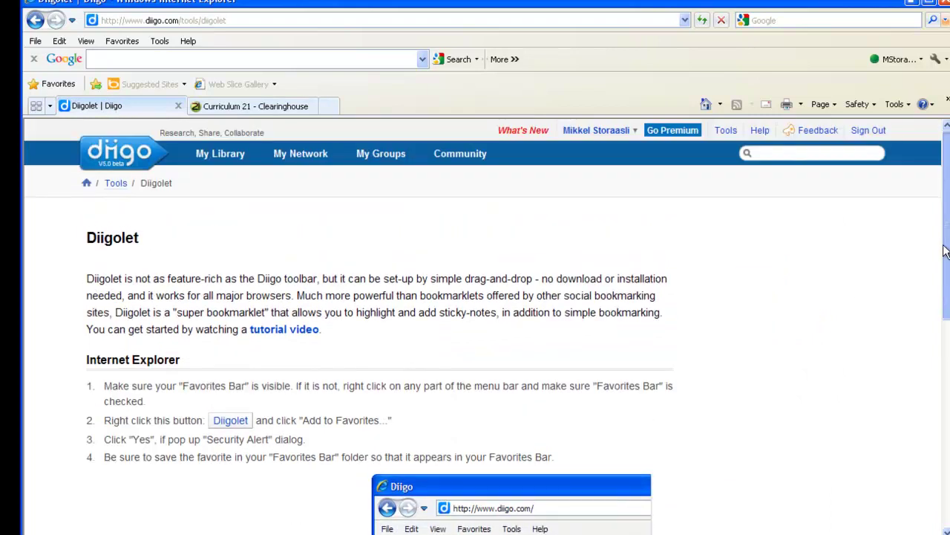
left_click(218, 154)
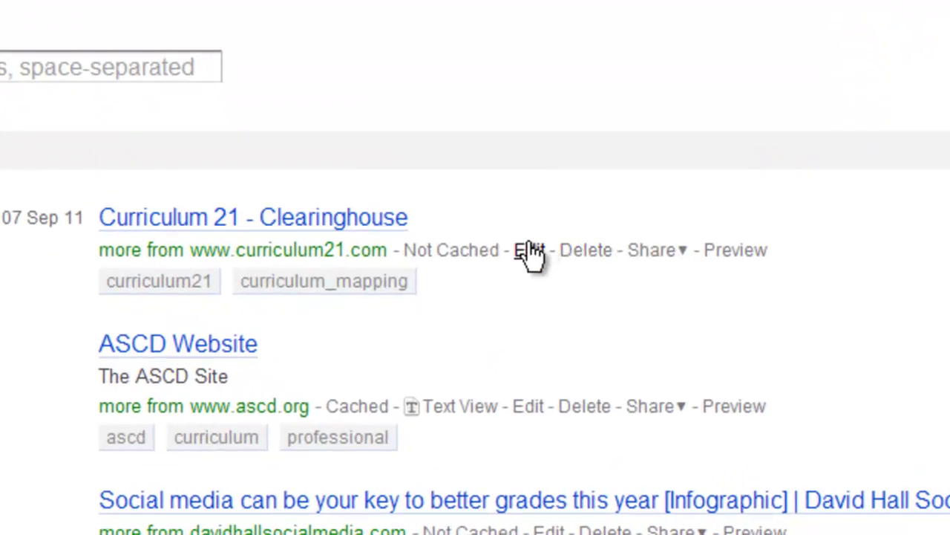
- Edit the Curriculum 21 - Clearinghouse bookmark to add the tag HHJ and save it
left_click(527, 250)
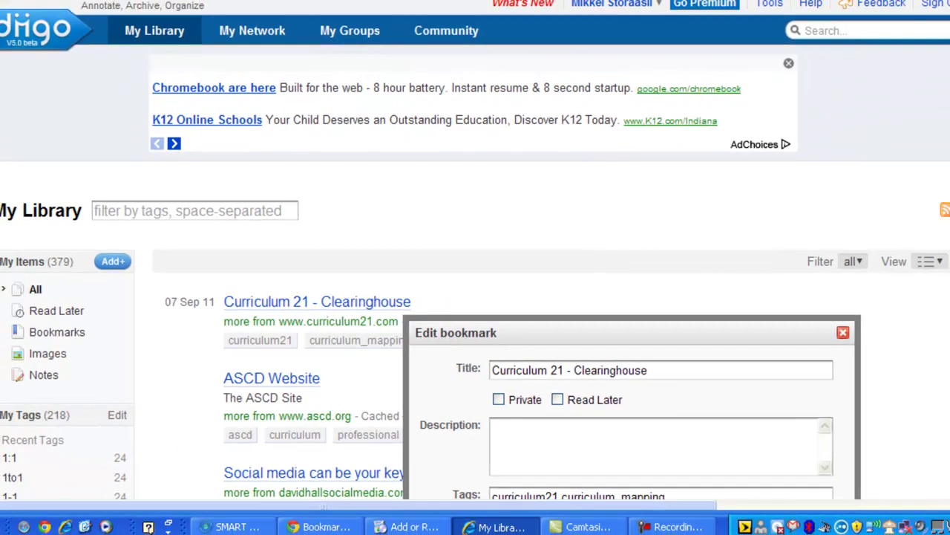
scroll(761, 233, "down", 3)
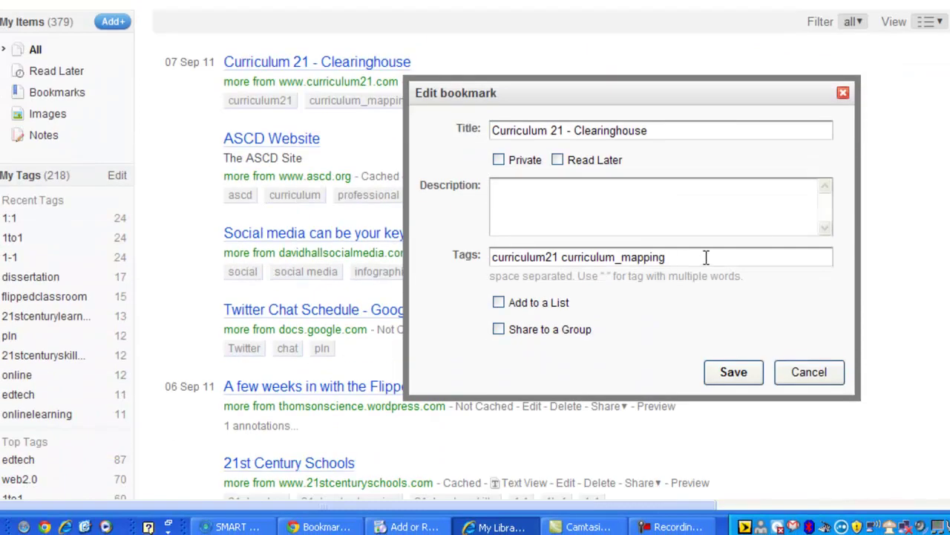
type("HHJ")
left_click(728, 373)
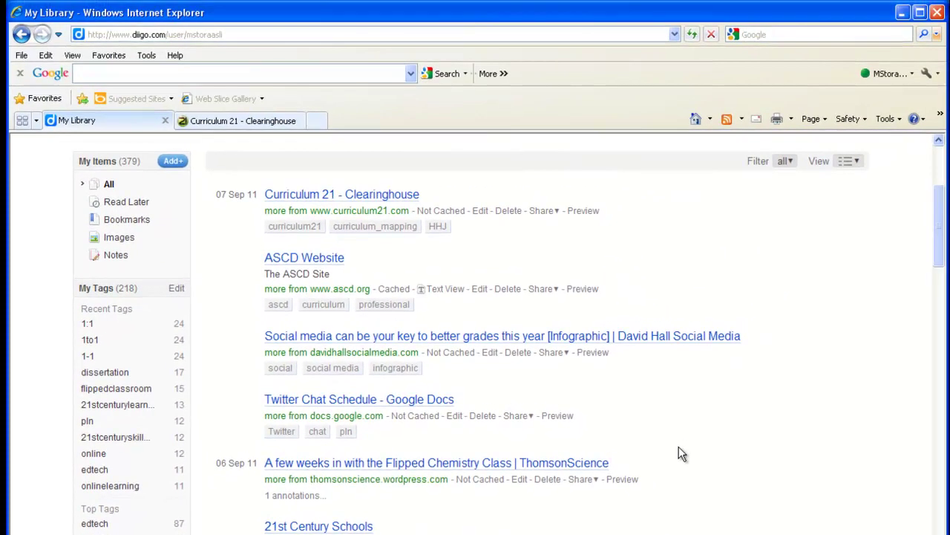
left_click_drag(940, 250, 942, 202)
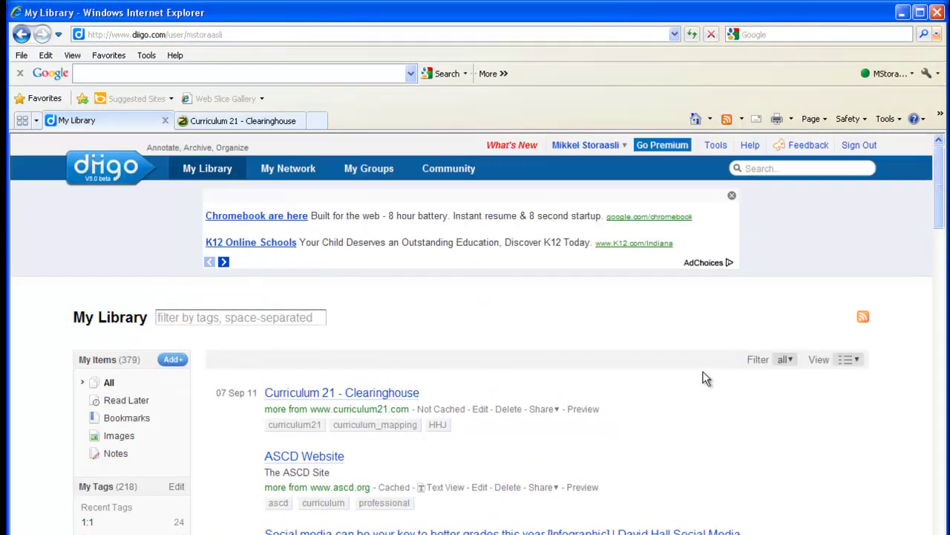